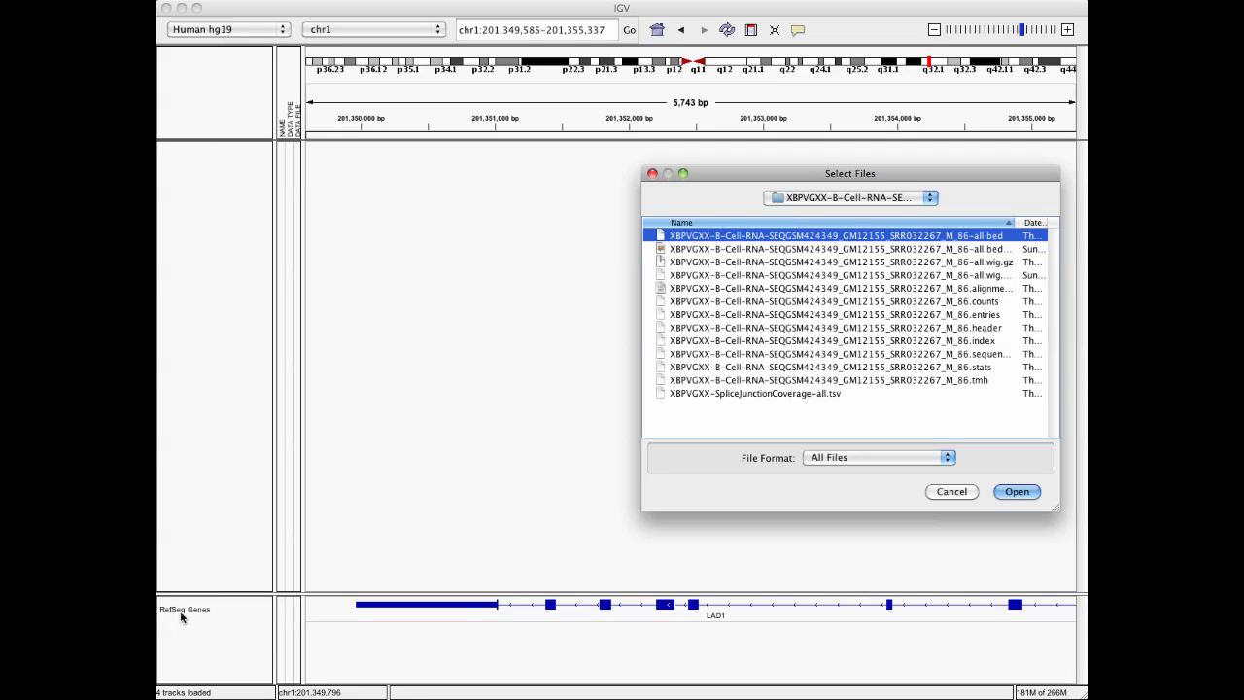
- Load the B-cell RNA-seq alignment file XBPVGXX-B-Cell-RNA-SEQGSM424349_GM12155_SRR032267_M_86.entries
click(954, 315)
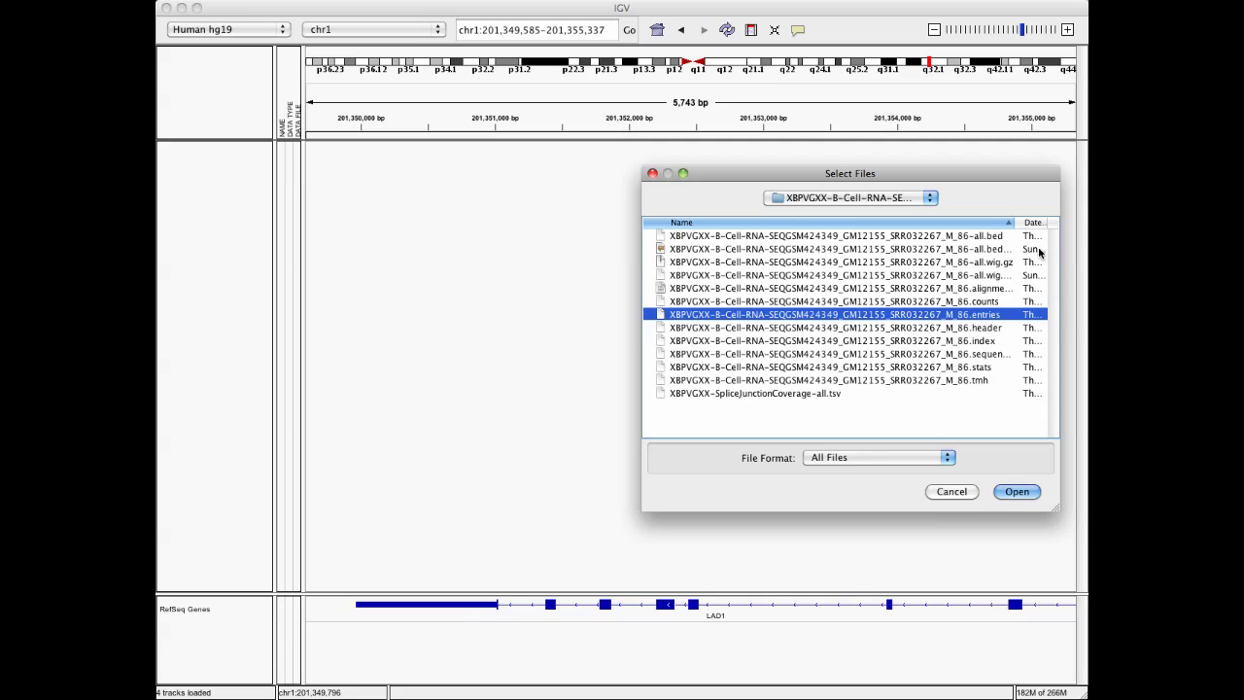
drag(1012, 222, 1016, 228)
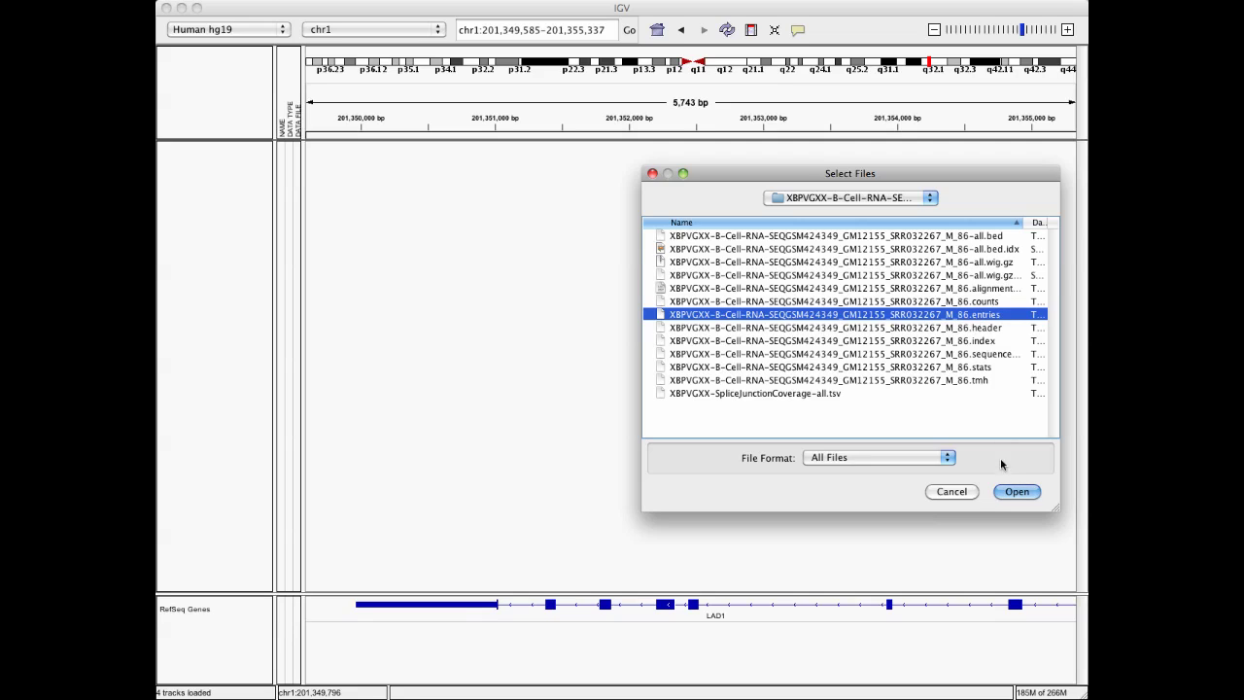
click(1004, 492)
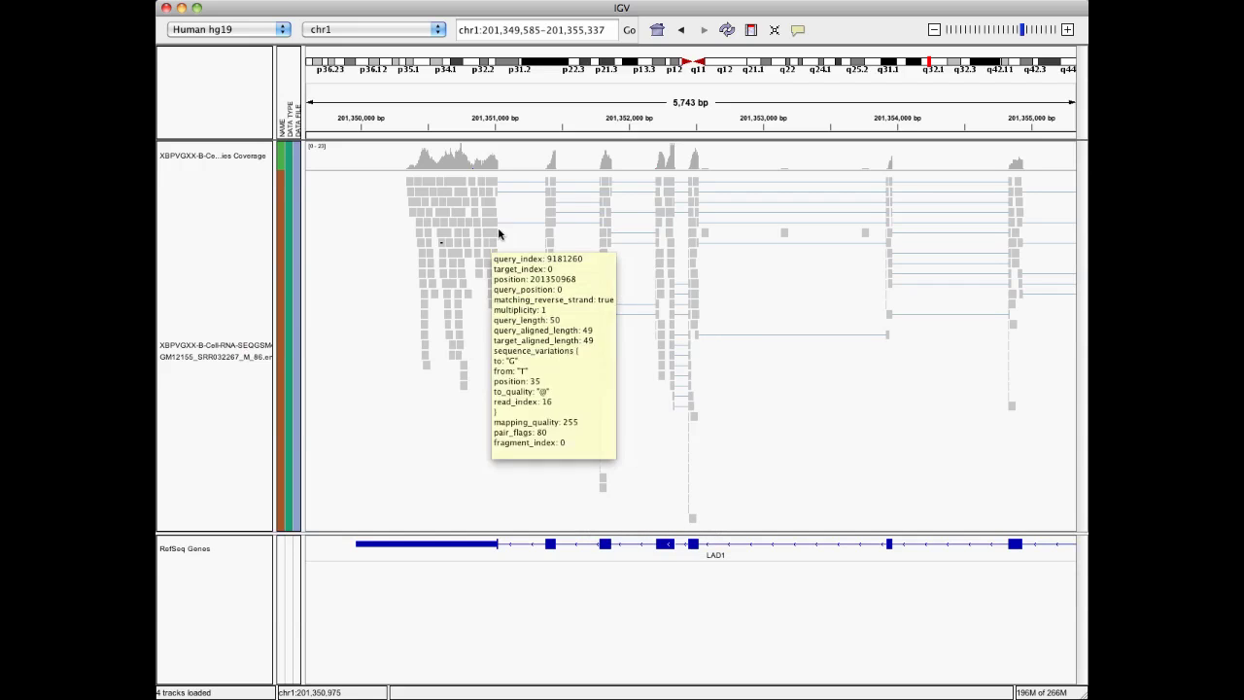
- Enlarge the data panel above the RefSeq genes and inspect the details of individual aligned reads over LAD1
click(202, 277)
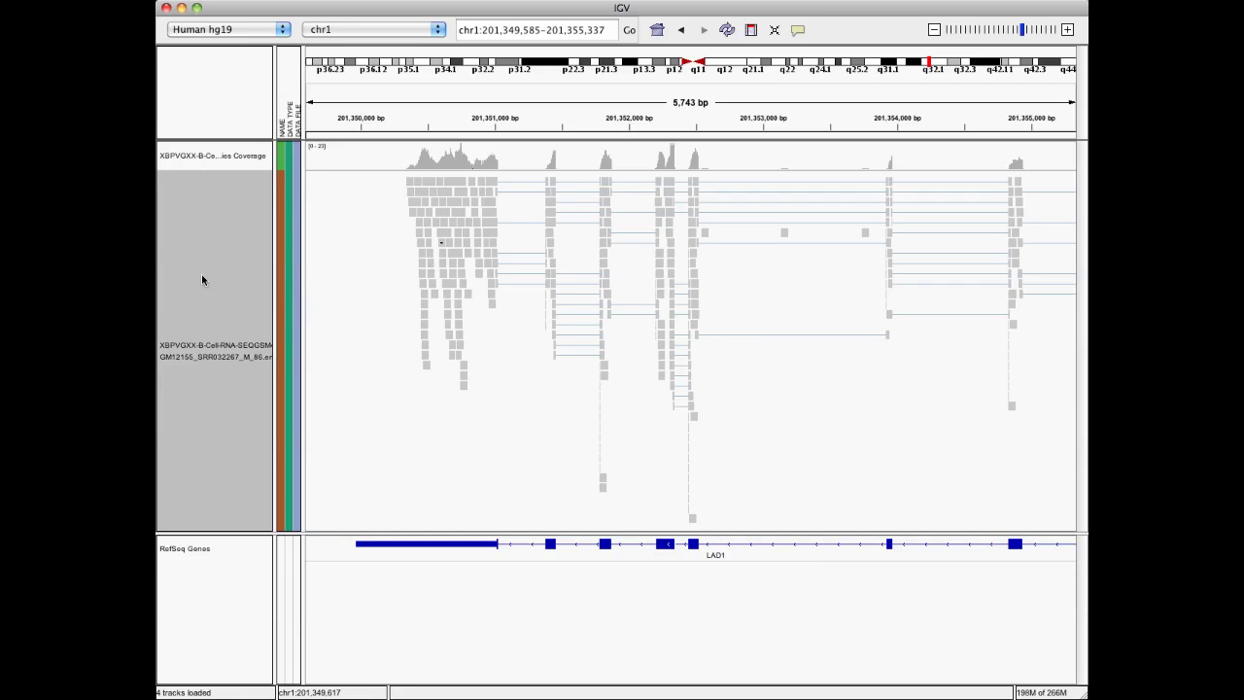
drag(568, 534, 569, 602)
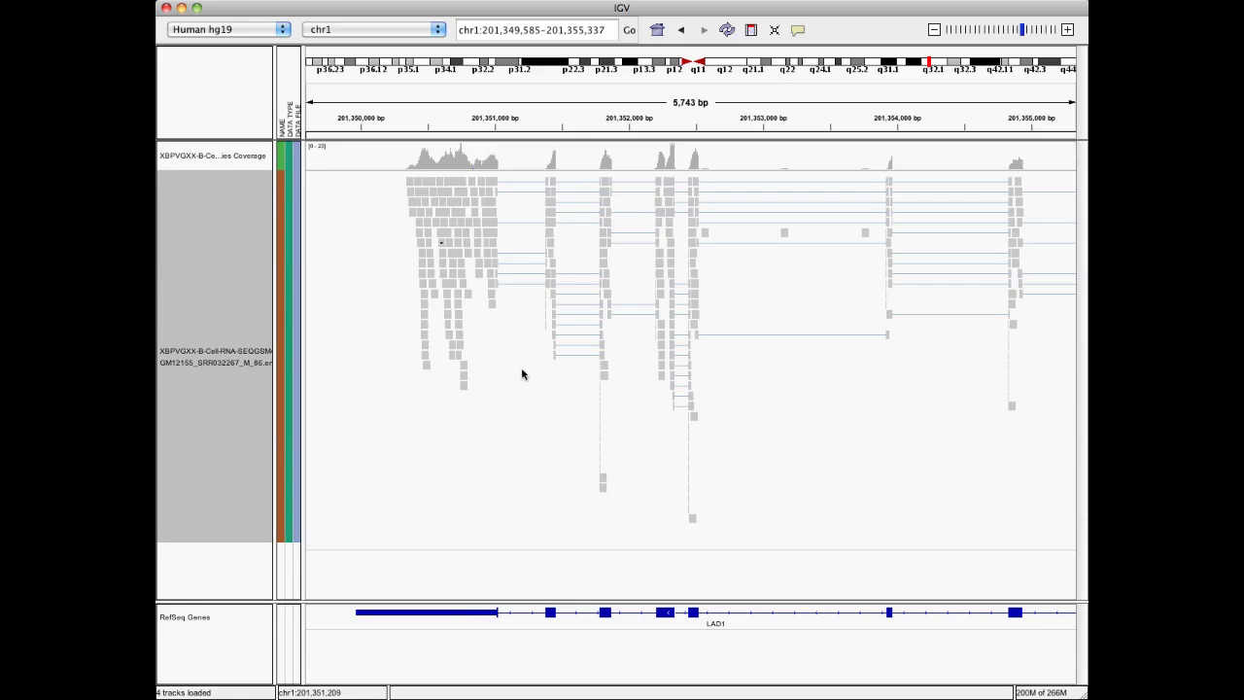
mouse_move(569, 283)
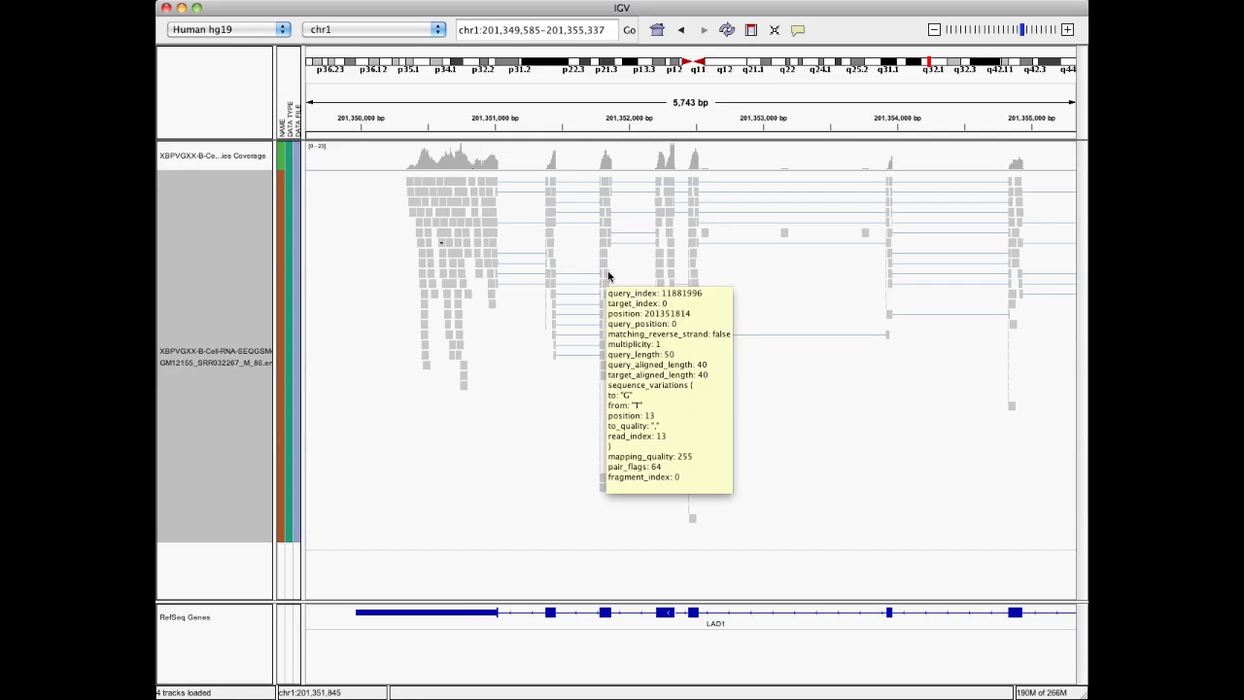
mouse_move(592, 361)
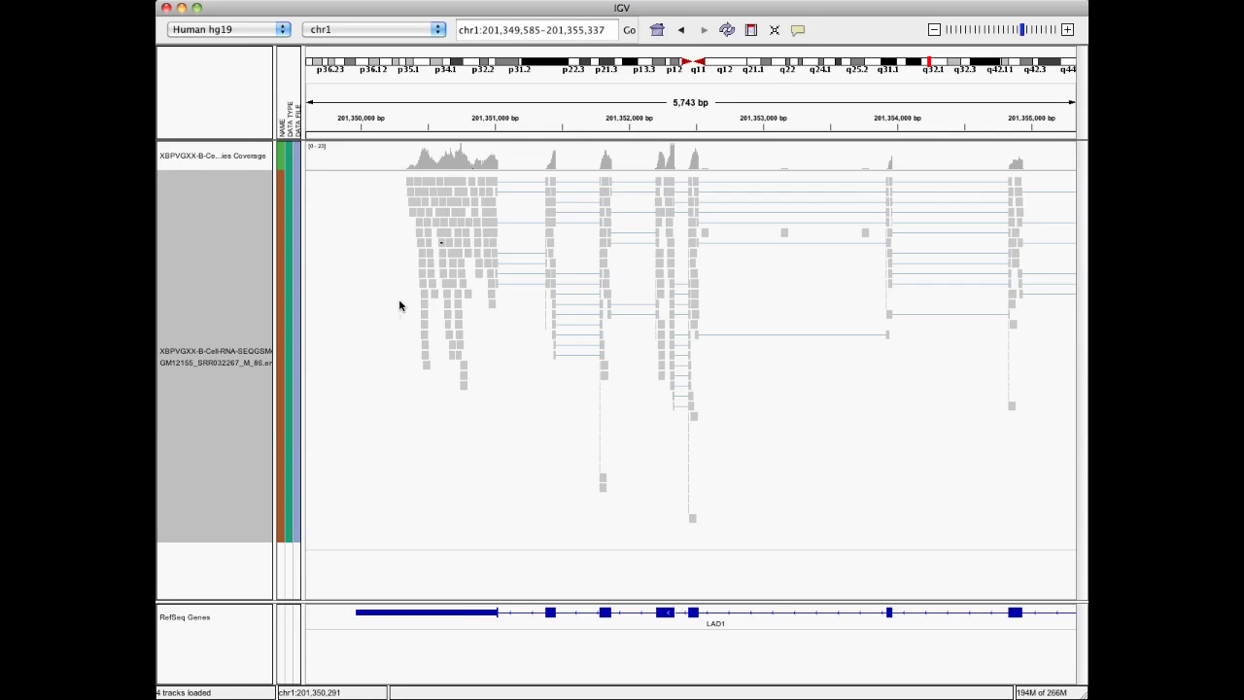
- Load the sample's all.wig.gz.tdf and all.bed files and enlarge the data panel above the gene tracks
key(ctrl+o)
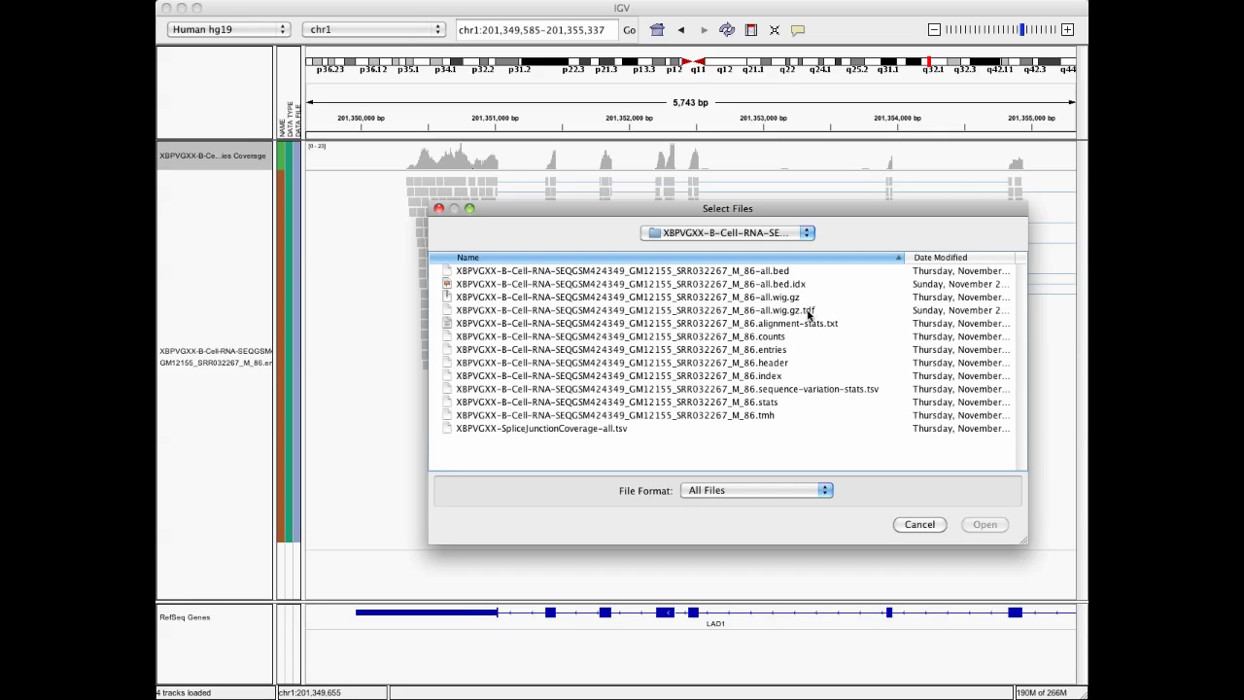
click(801, 311)
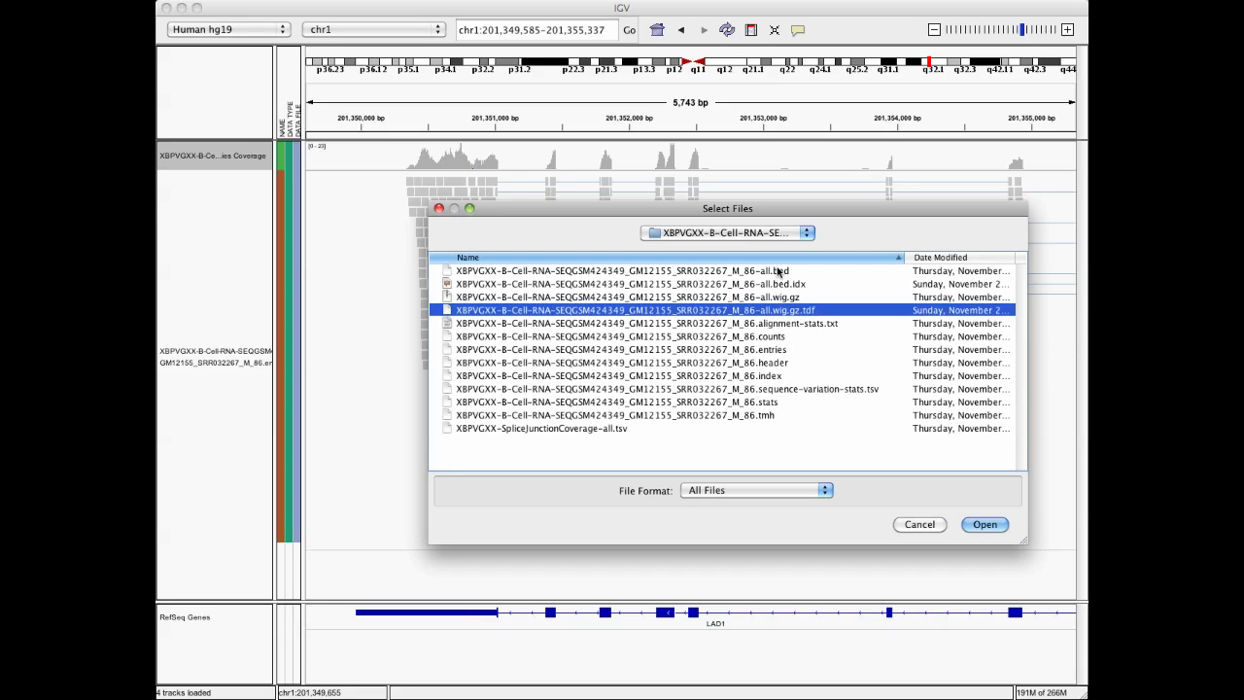
click(985, 524)
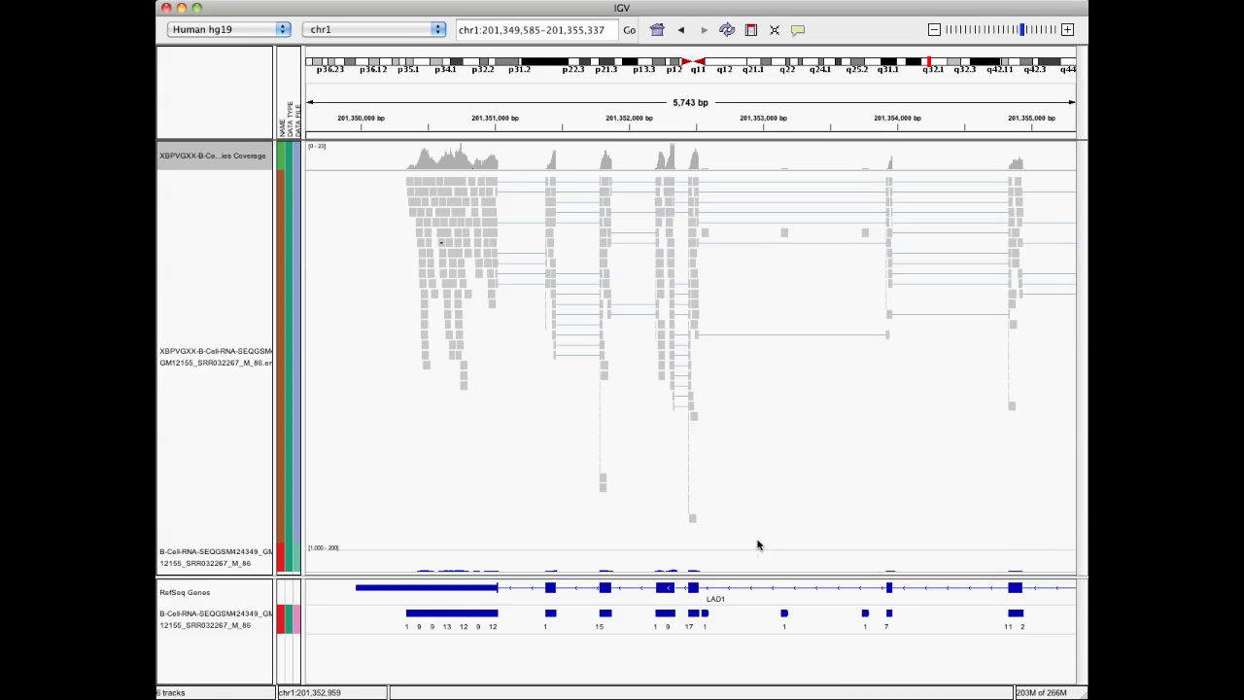
click(269, 615)
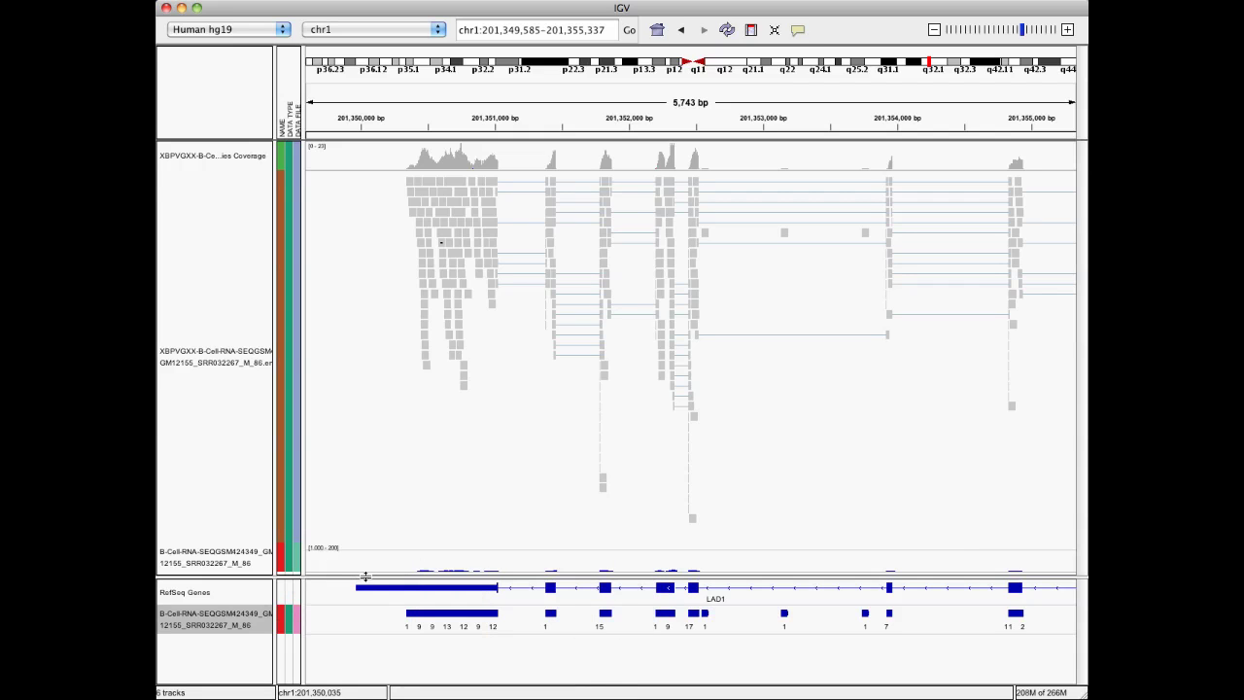
drag(364, 575, 367, 630)
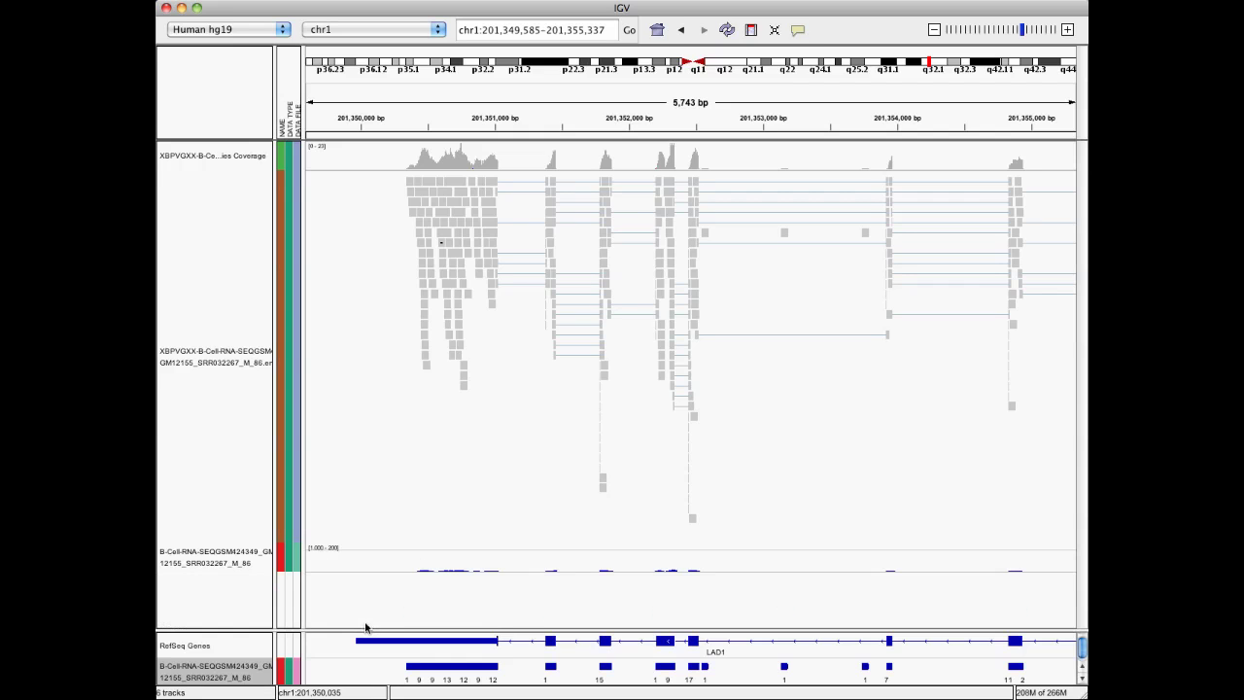
- Autoscale the B-Cell-RNA-SEQGSM424349_GM12155_SRR032267_M_86 bar chart track and move it up beside the alignment coverage track
click(270, 571)
right_click(268, 573)
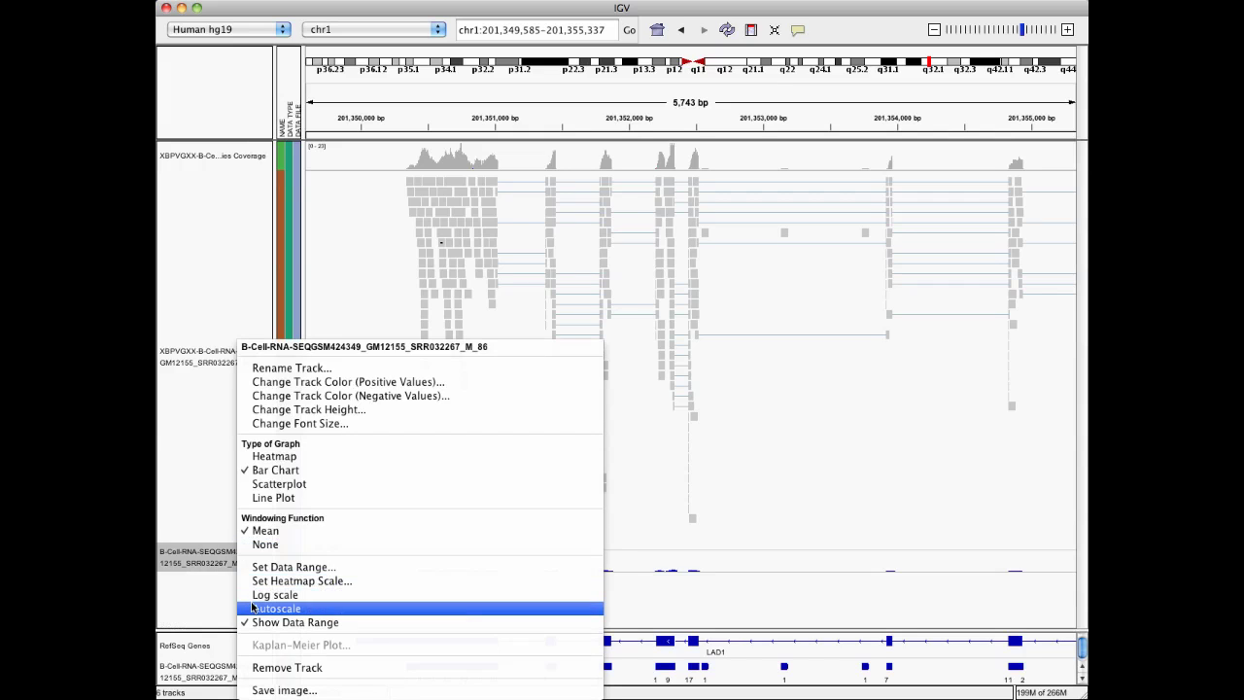
click(251, 605)
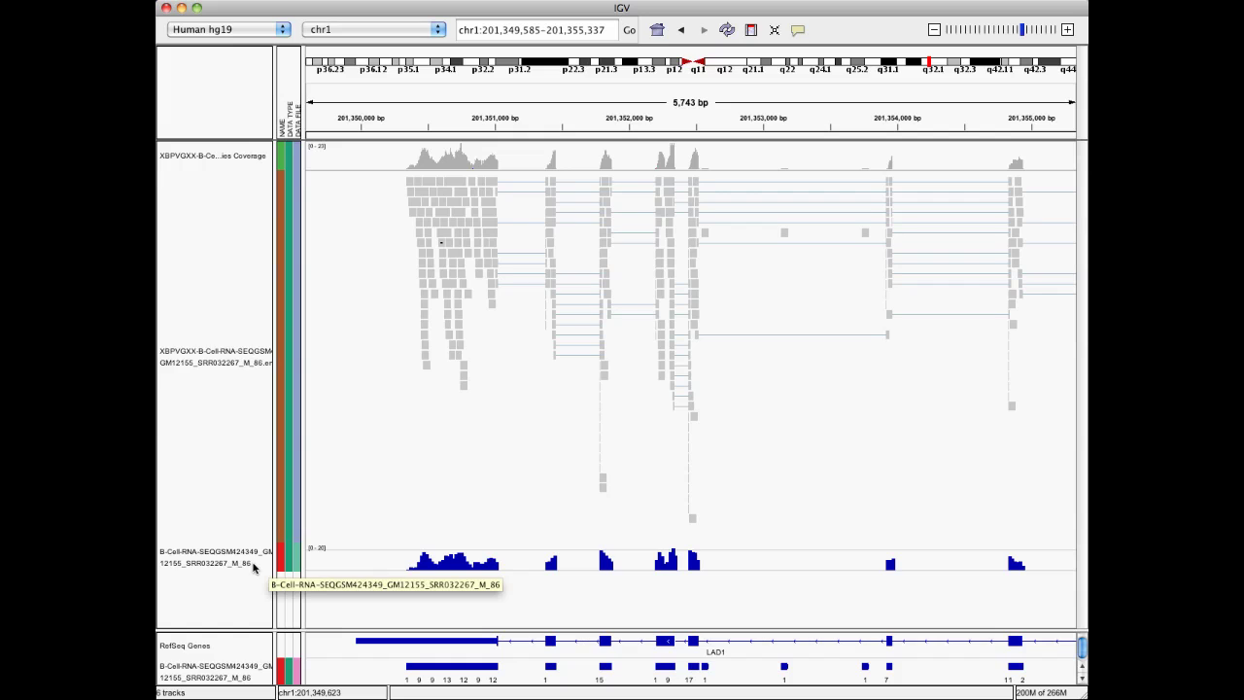
drag(255, 569, 253, 146)
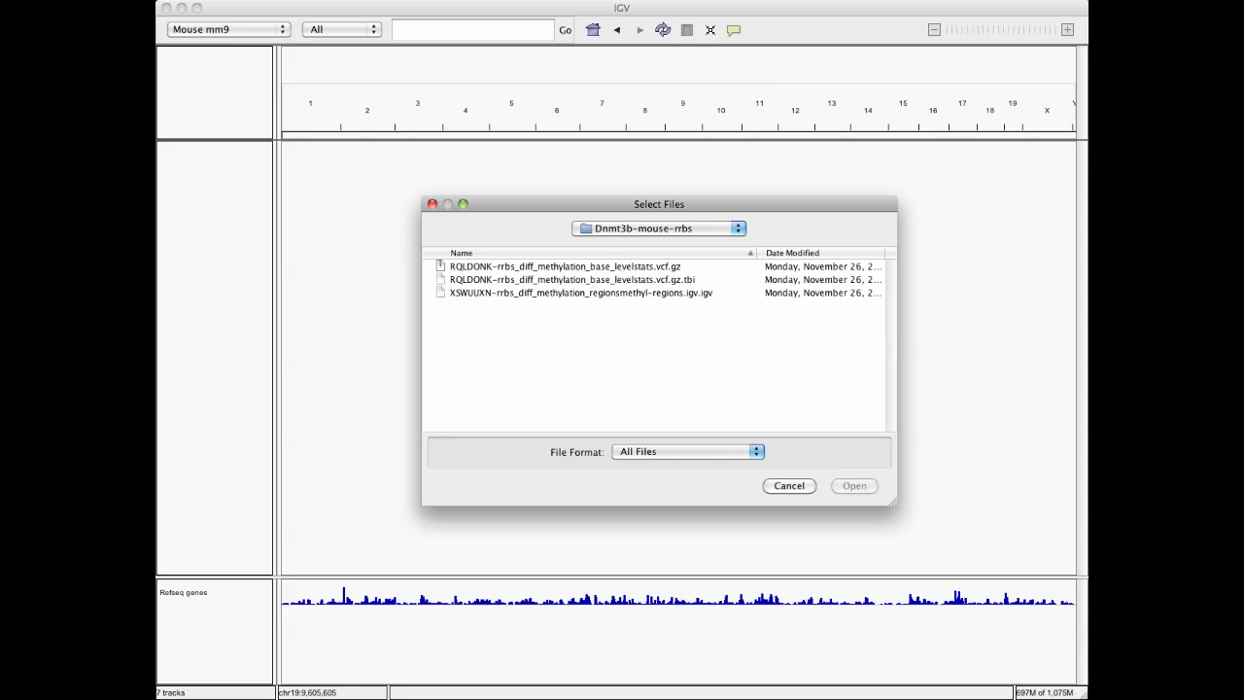
- Load the base-level methylation file RQLDONK-rrbs_diff_methylation_base_levelstats.vcf.gz from the Dnmt3b-mouse-rrbs folder
click(758, 266)
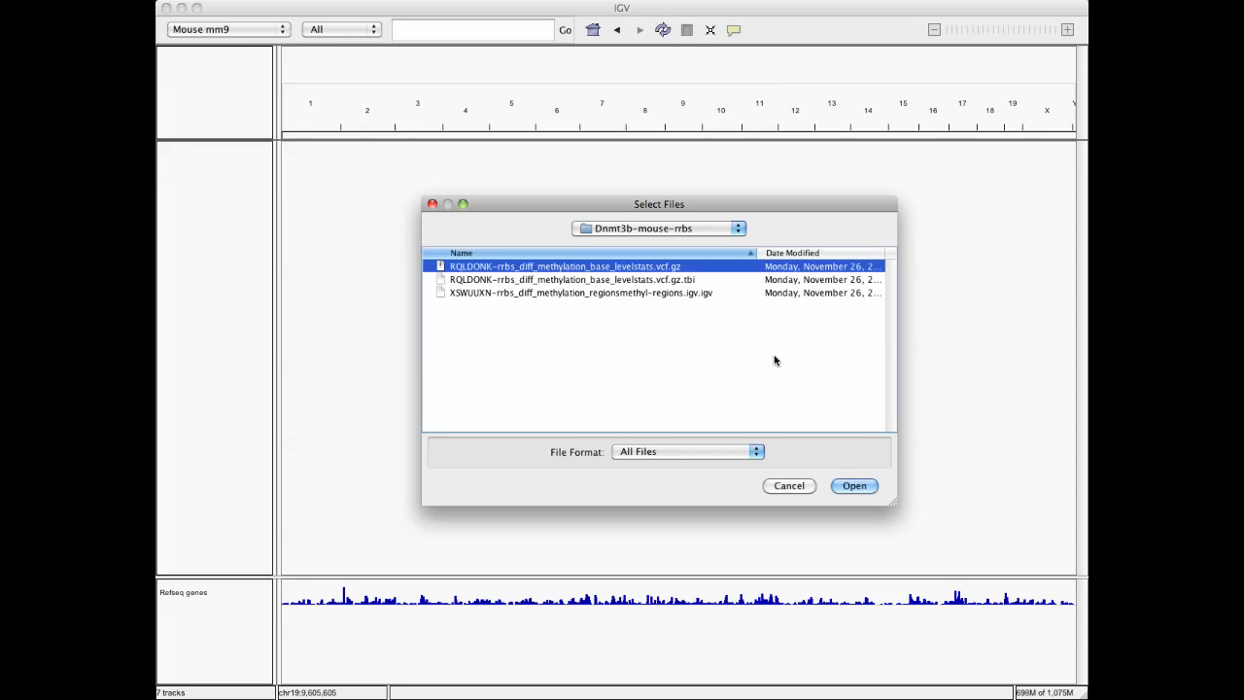
click(855, 486)
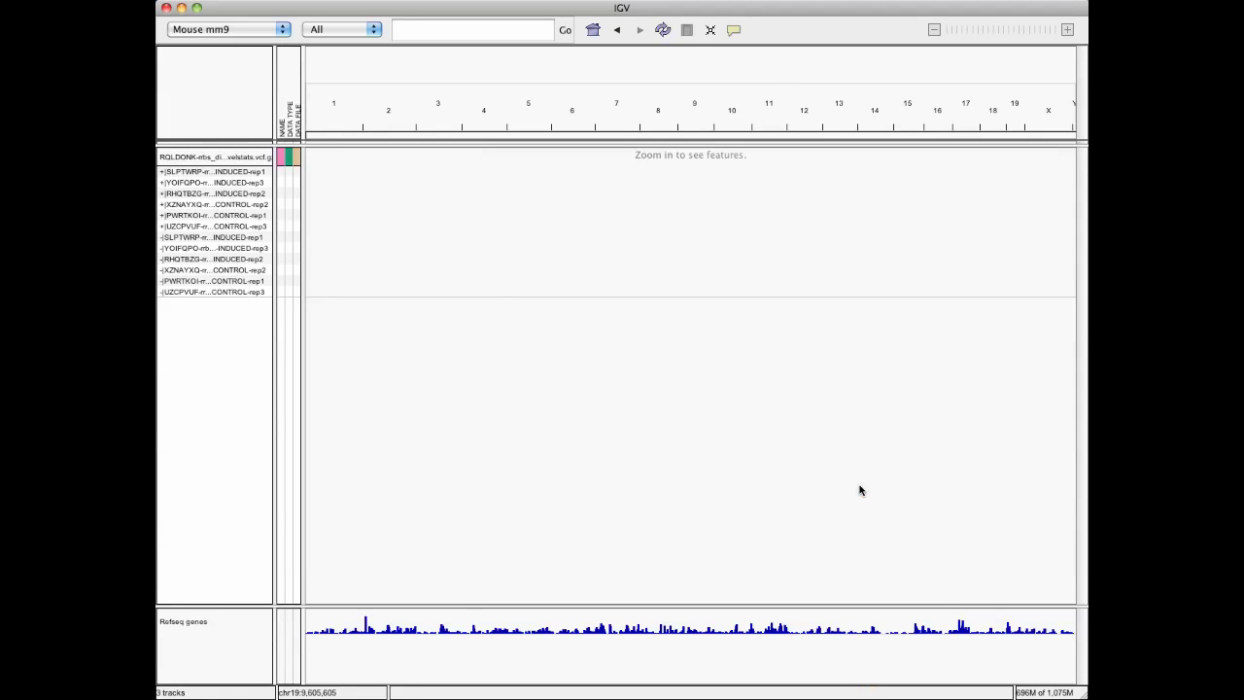
mouse_move(298, 166)
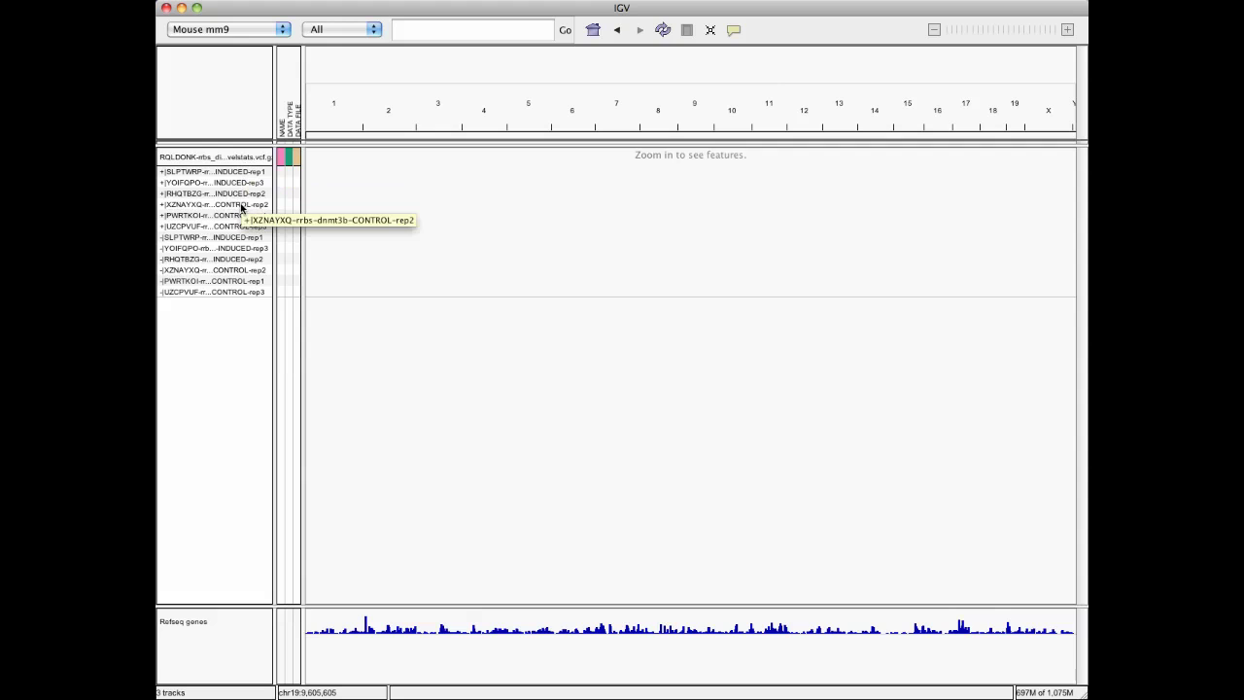
- Zoom into chromosome 2 around the cytosine sites in Ptprj, down to the 40 bp window chr2:90,375,067-90,375,106
drag(361, 120, 426, 120)
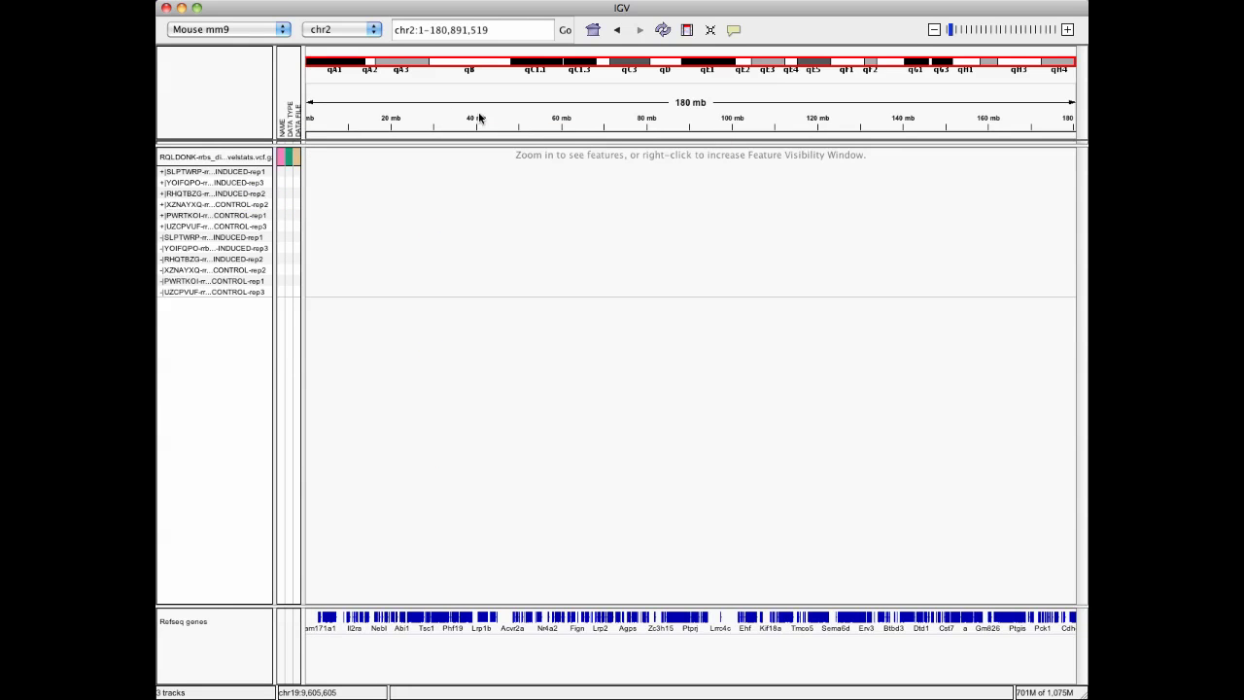
click(1011, 31)
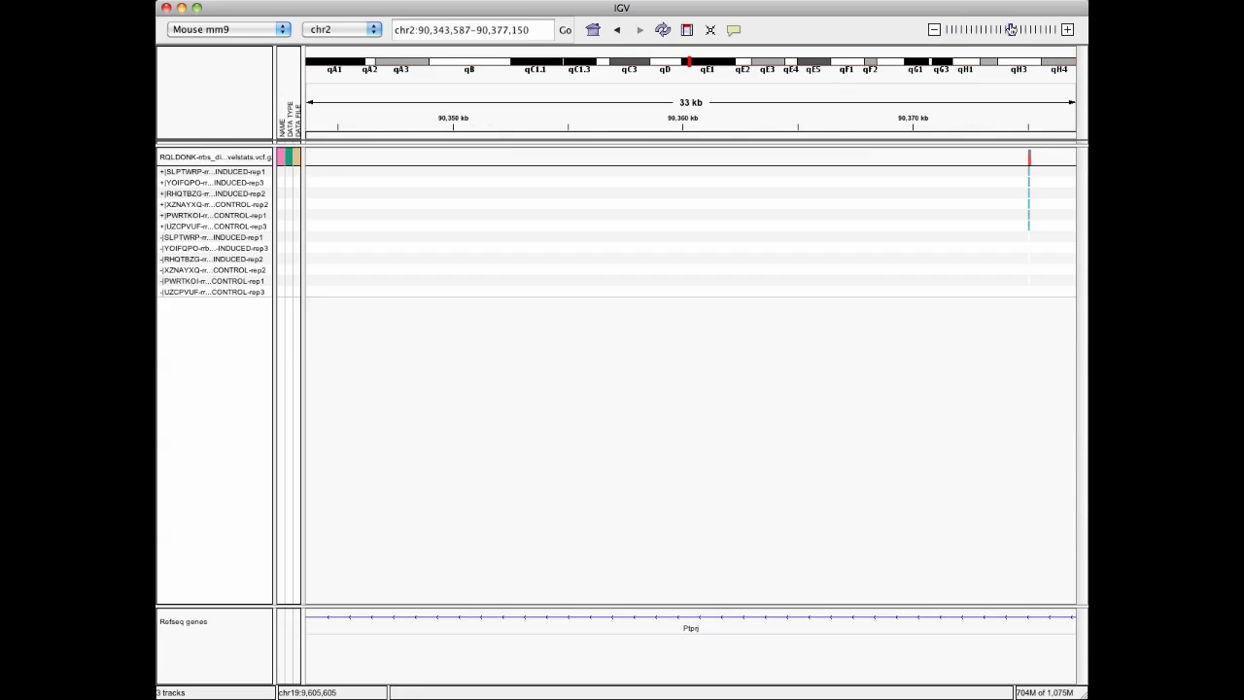
drag(962, 188, 667, 183)
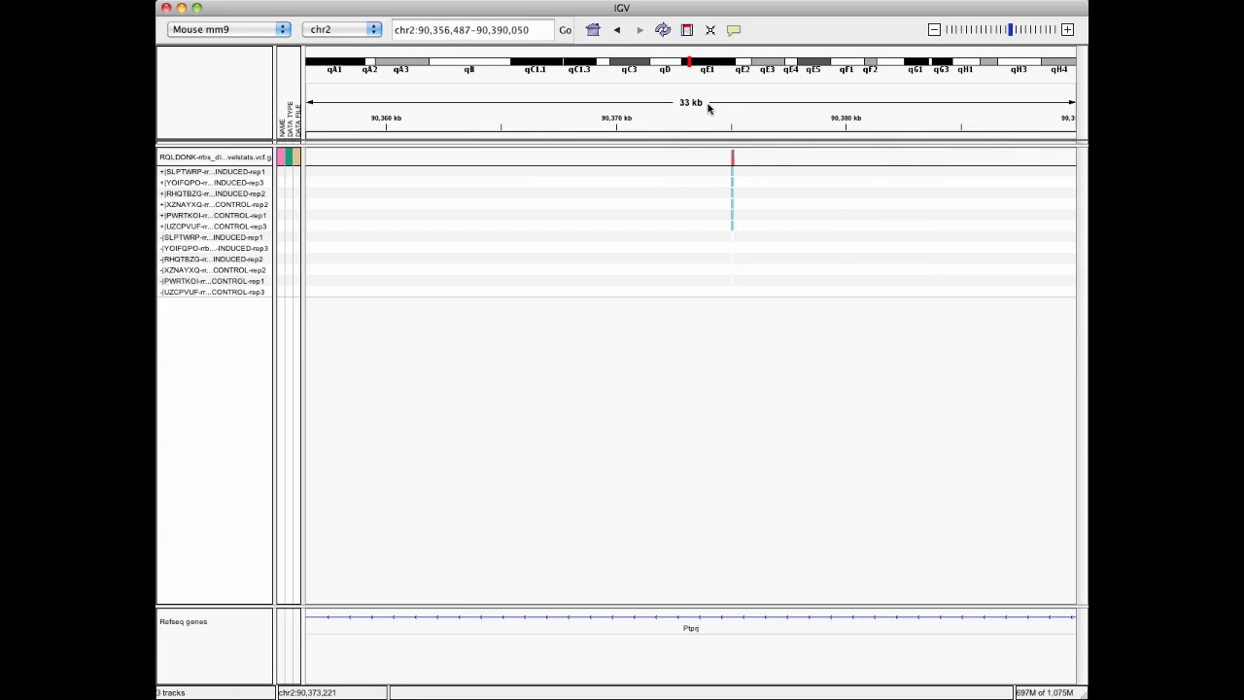
drag(708, 106, 787, 124)
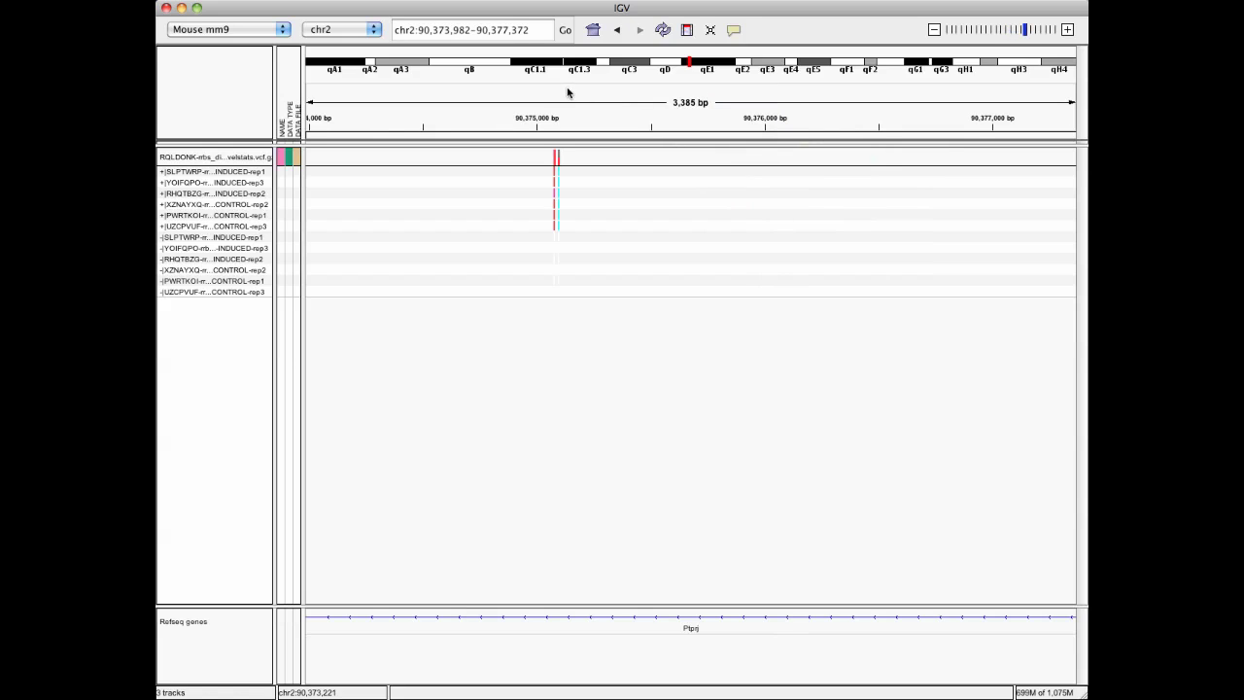
drag(533, 99, 638, 109)
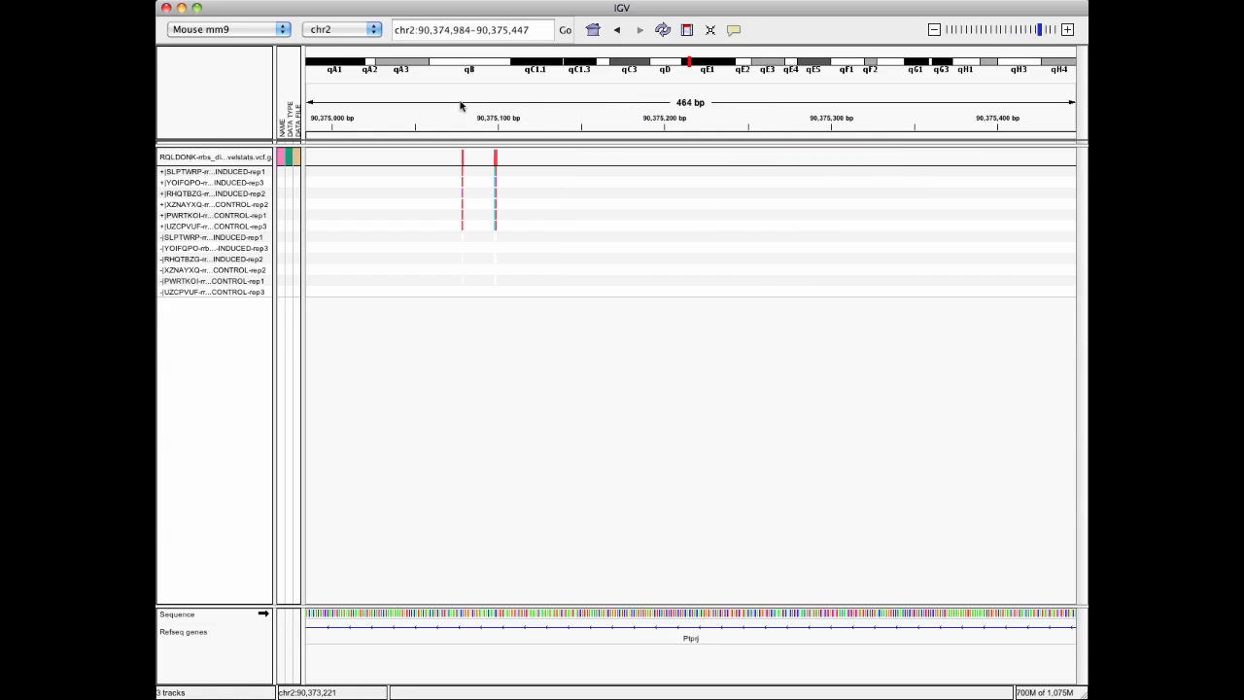
drag(442, 106, 556, 124)
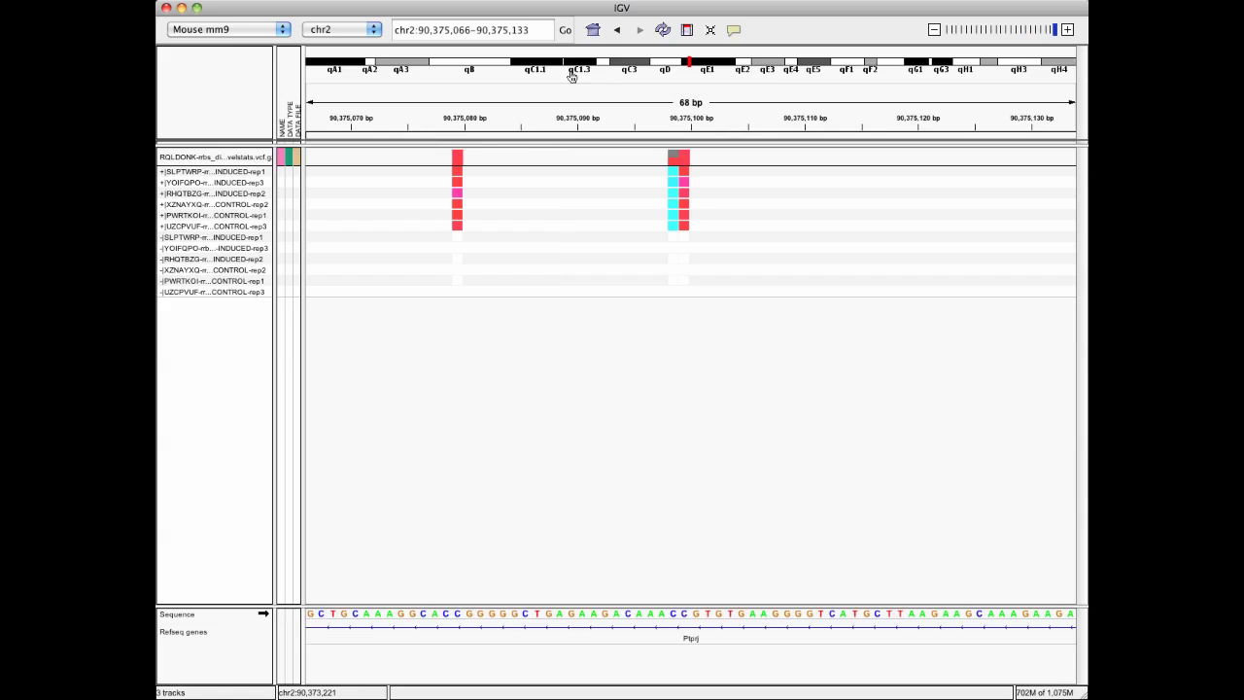
drag(433, 101, 579, 130)
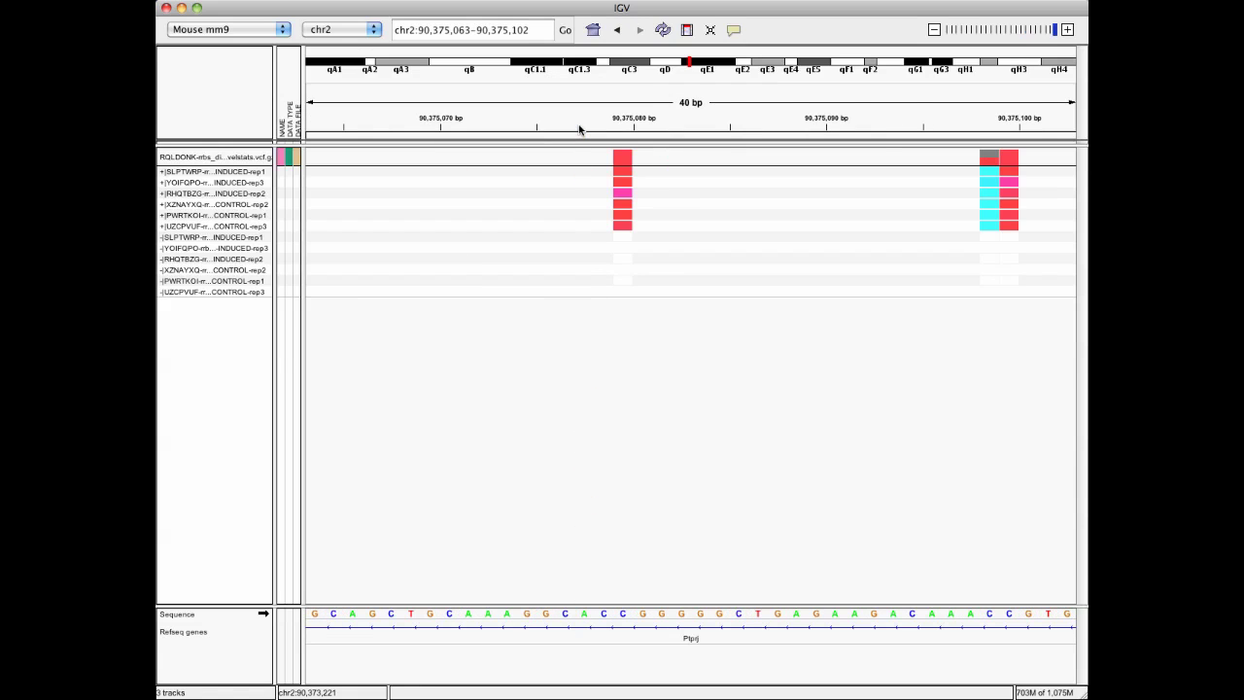
drag(682, 263, 600, 267)
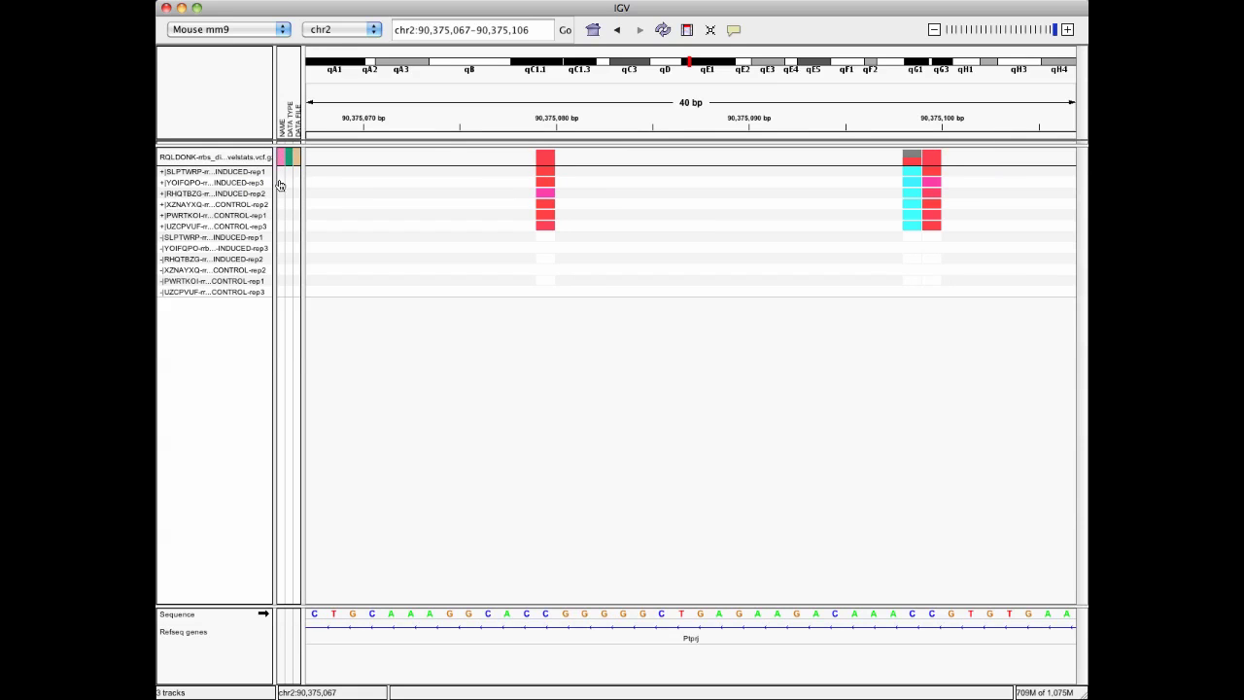
- Inspect the per-sample methylation attributes of the induced and control replicates at the cytosine sites
mouse_move(548, 188)
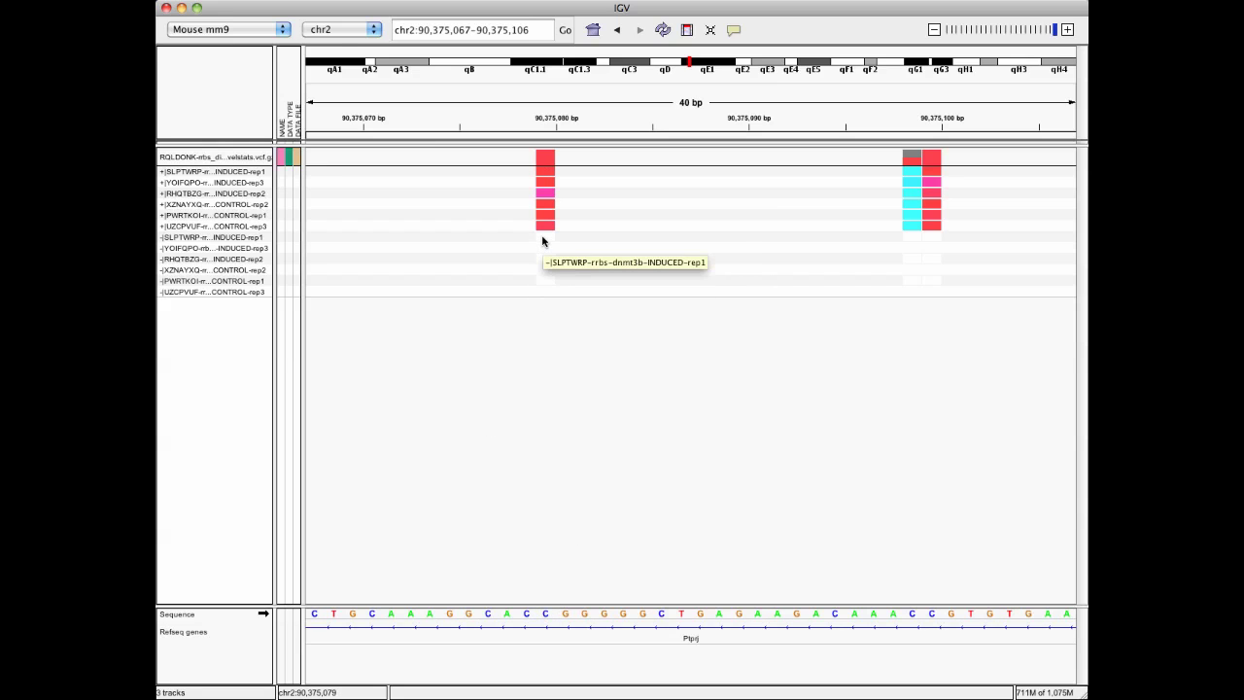
mouse_move(546, 228)
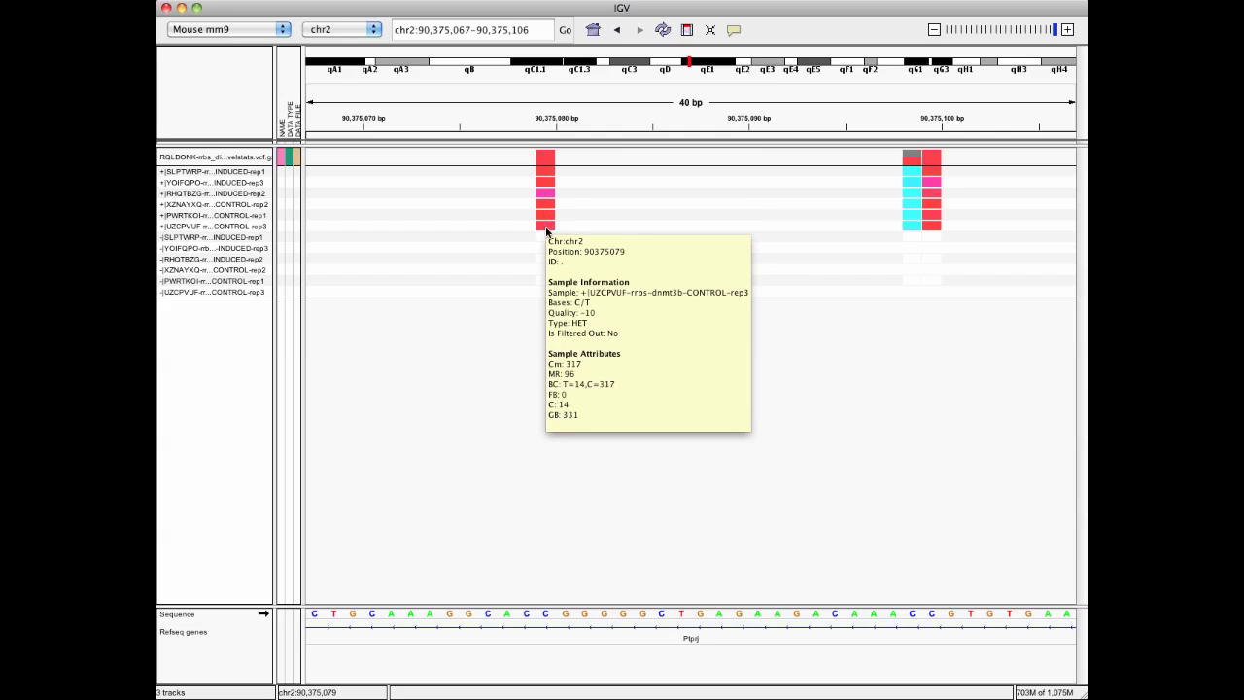
mouse_move(909, 231)
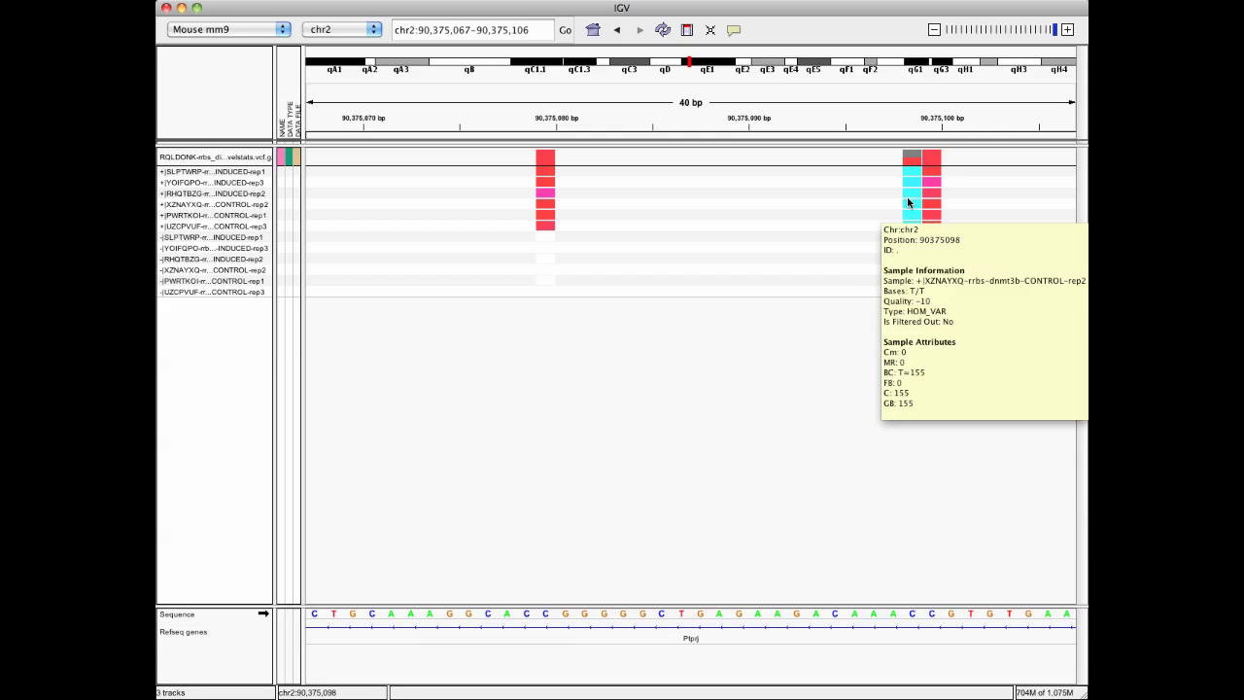
- Leave the chr2 close-up and return to the whole-genome view of all chromosomes
click(933, 30)
click(933, 30)
click(933, 30)
drag(659, 109, 745, 109)
key(End)
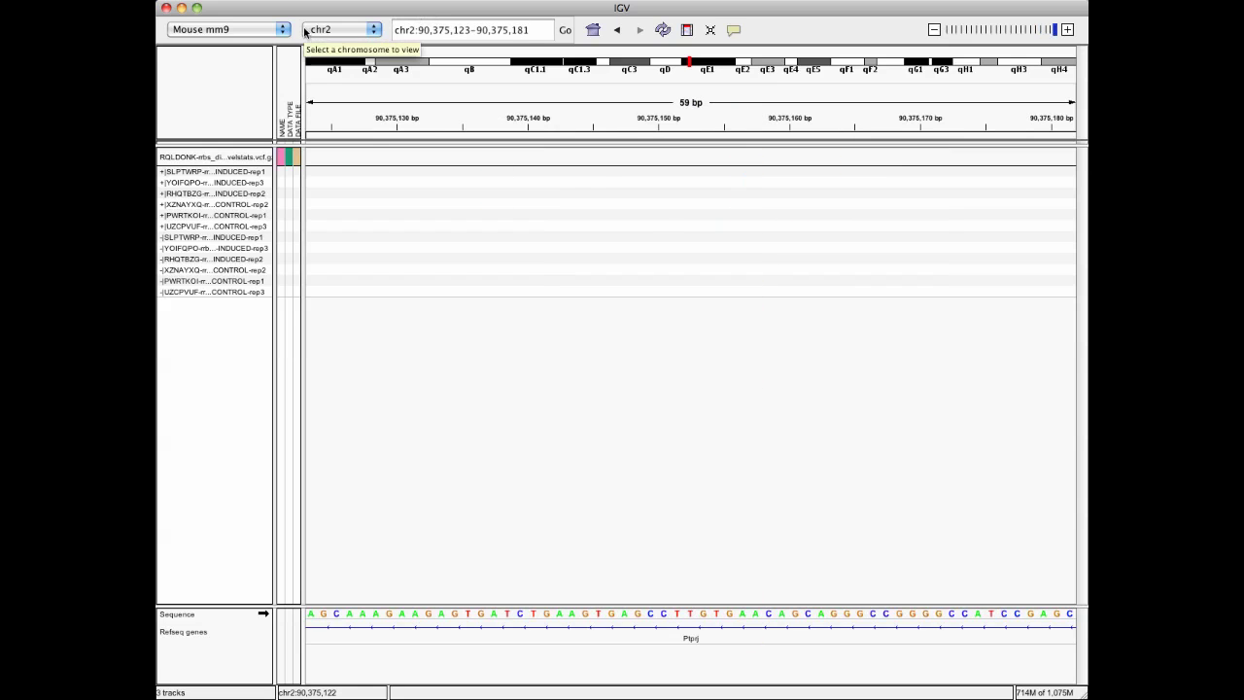
click(306, 33)
click(323, 57)
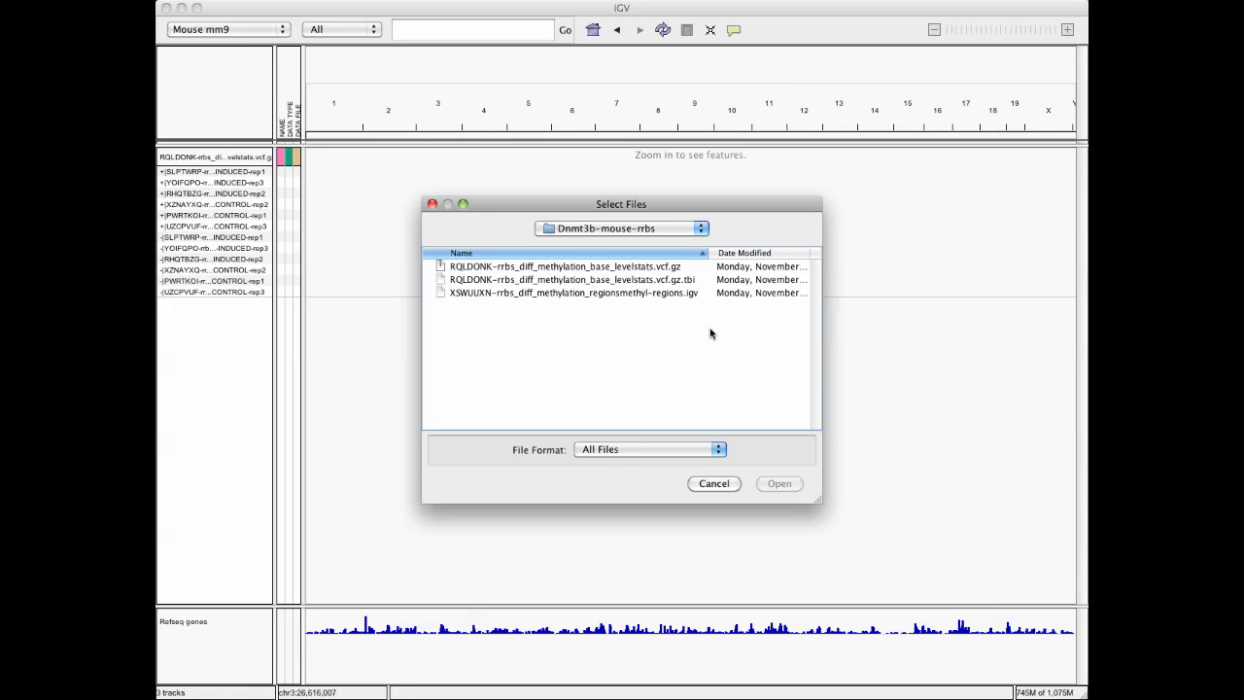
- Load XSWUUXN-rrbs_diff_methylation_regionsmethyl-regions.igv and look through its MR and #Sites tracks
click(692, 294)
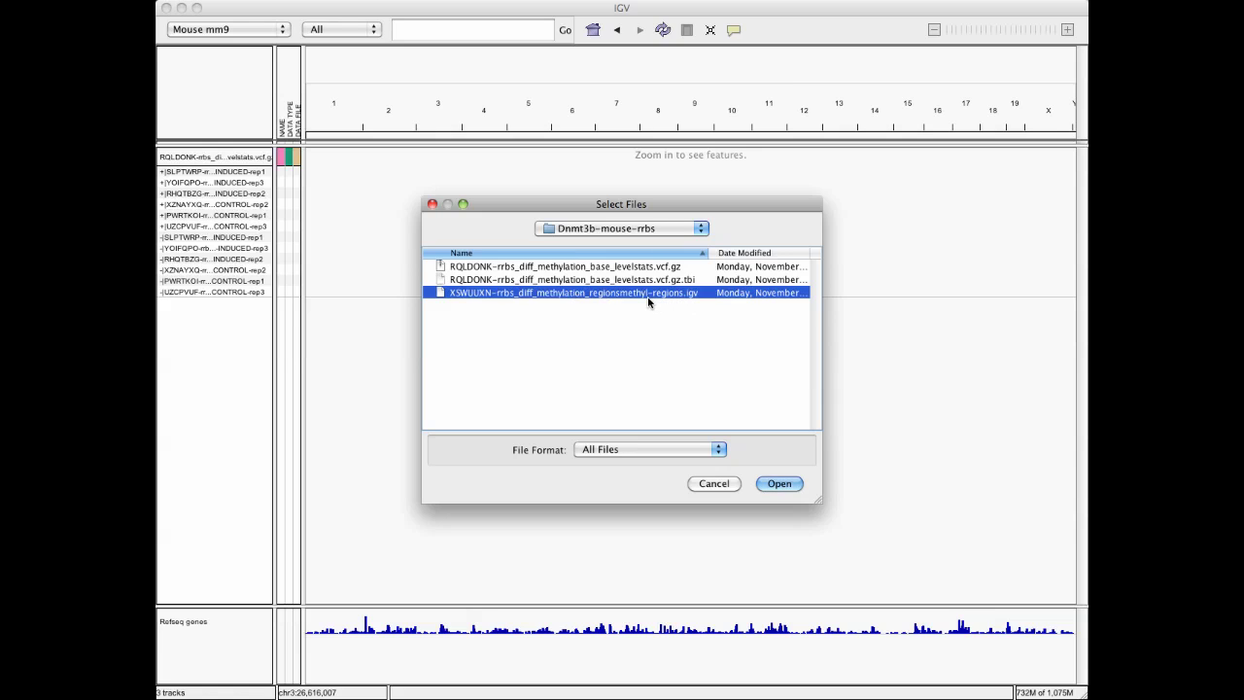
click(779, 484)
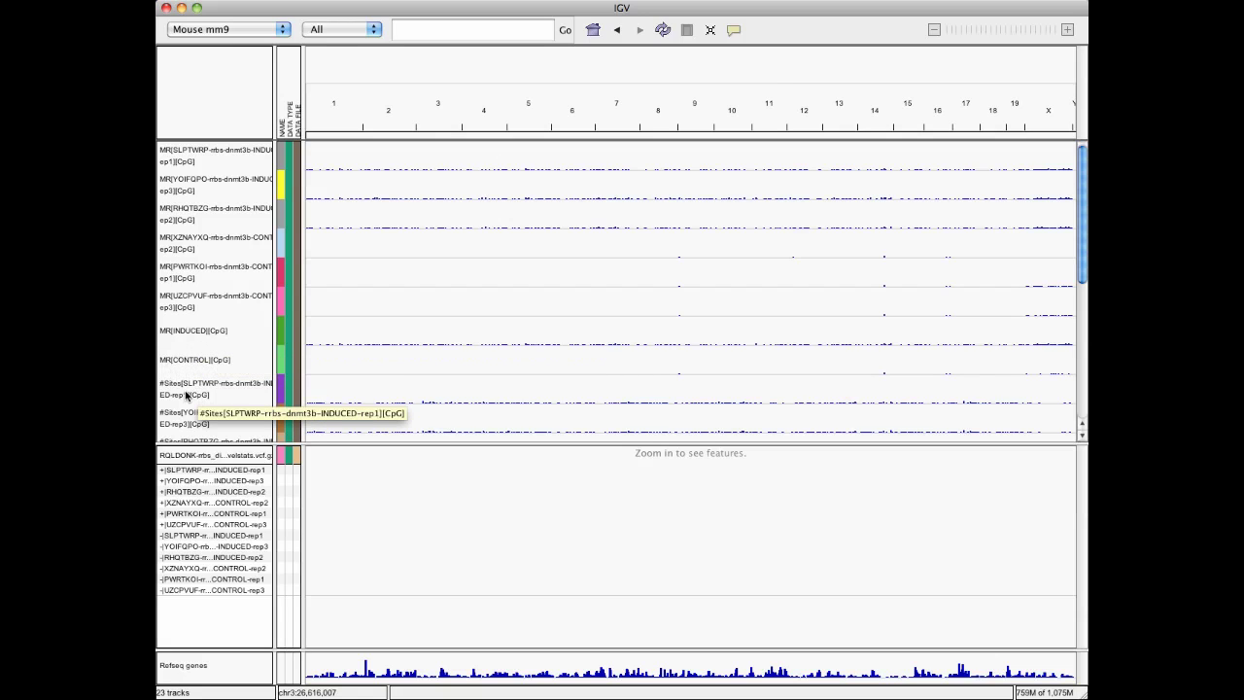
scroll(186, 395, down, 2)
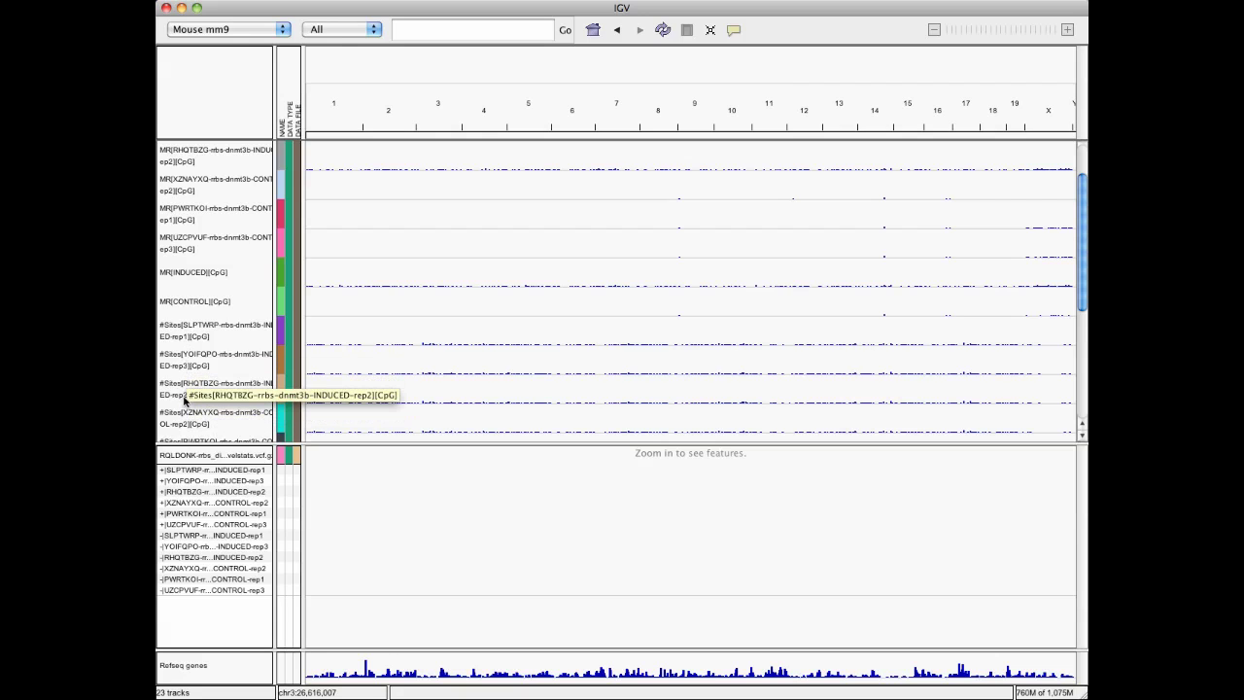
scroll(183, 404, down, 1)
scroll(182, 405, down, 2)
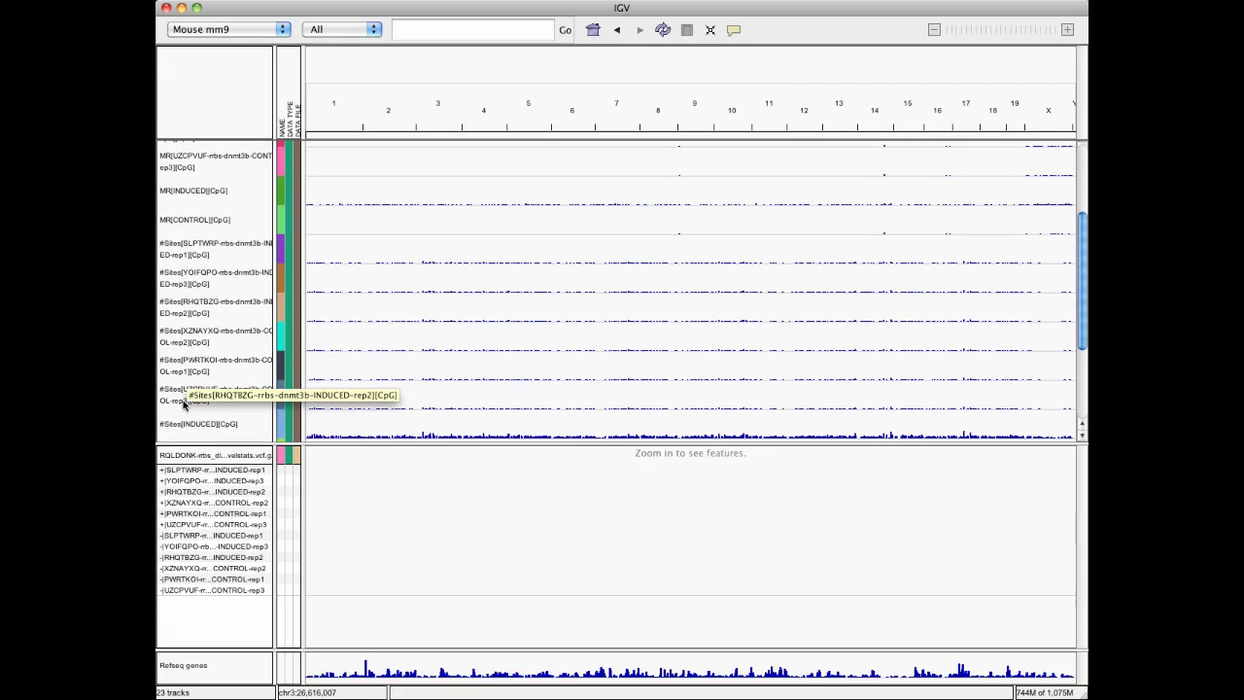
- Display the eight MR methylation rate tracks, from the first induced replicate through MR[CONTROL], as heatmaps
scroll(183, 404, up, 6)
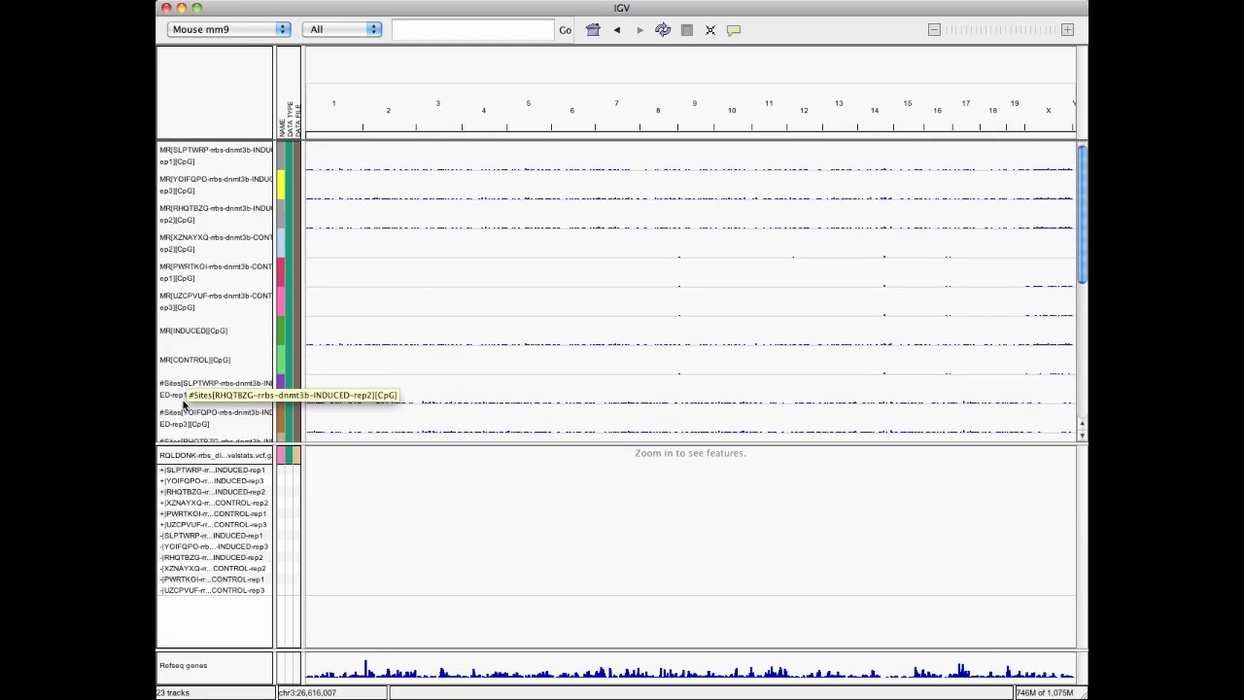
click(217, 161)
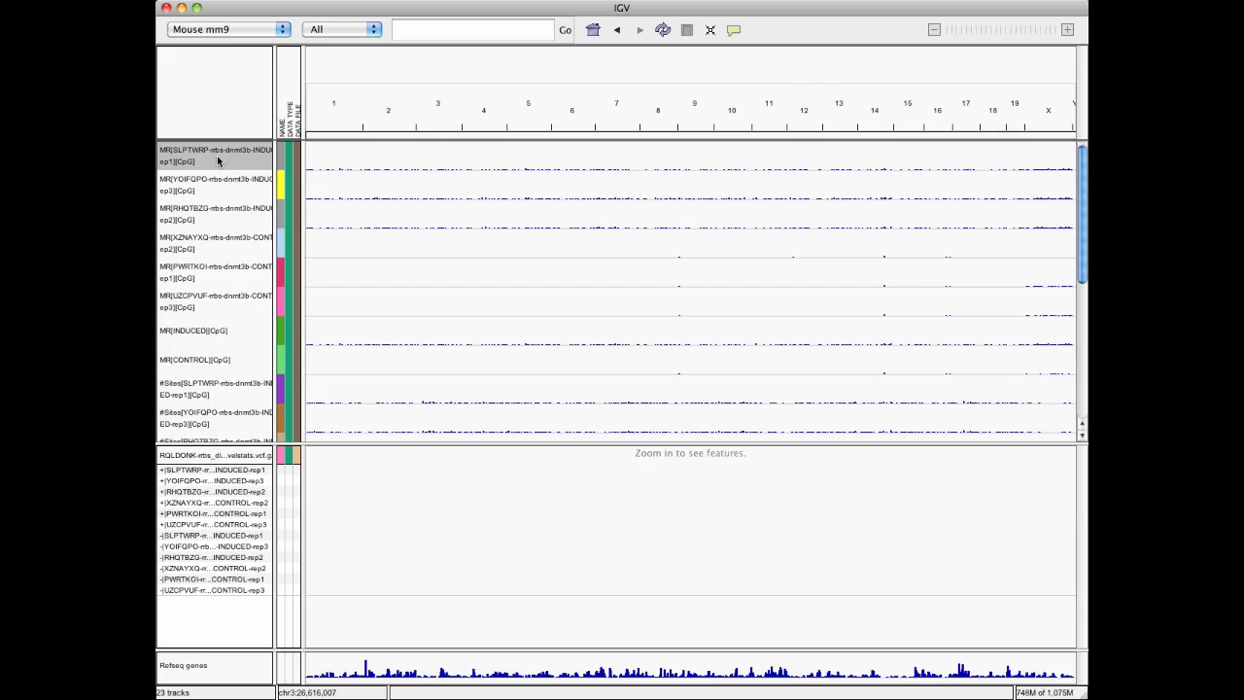
shift+click(214, 359)
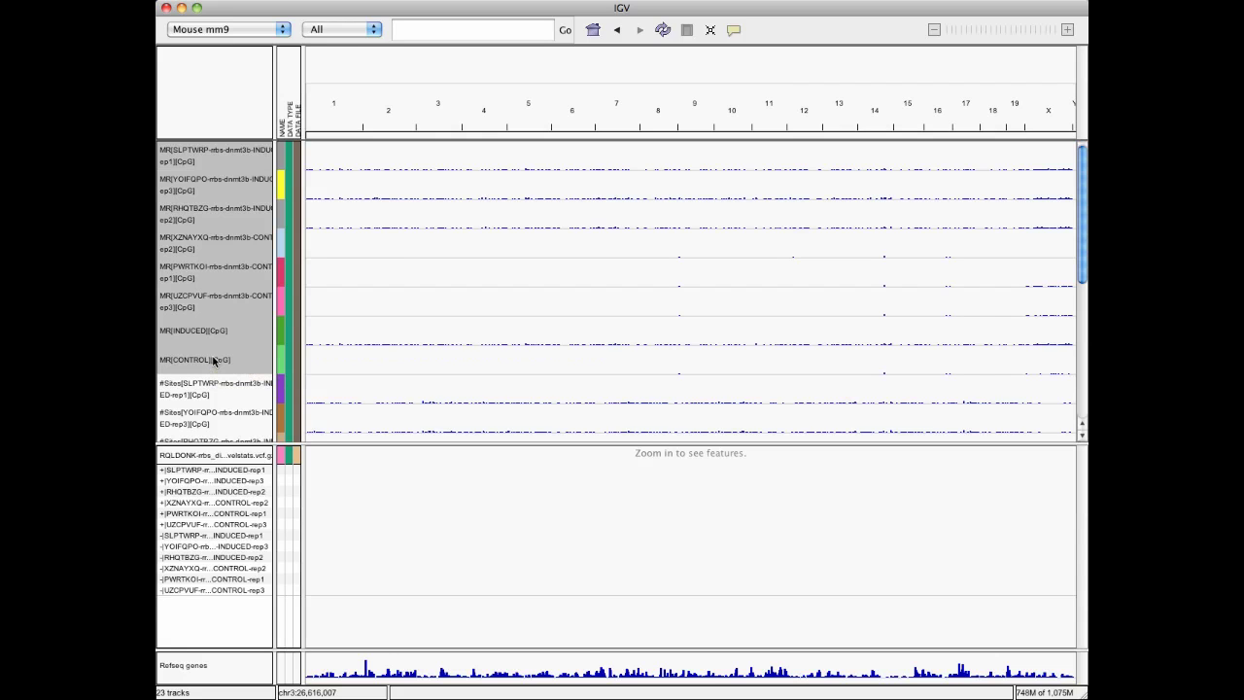
right_click(209, 223)
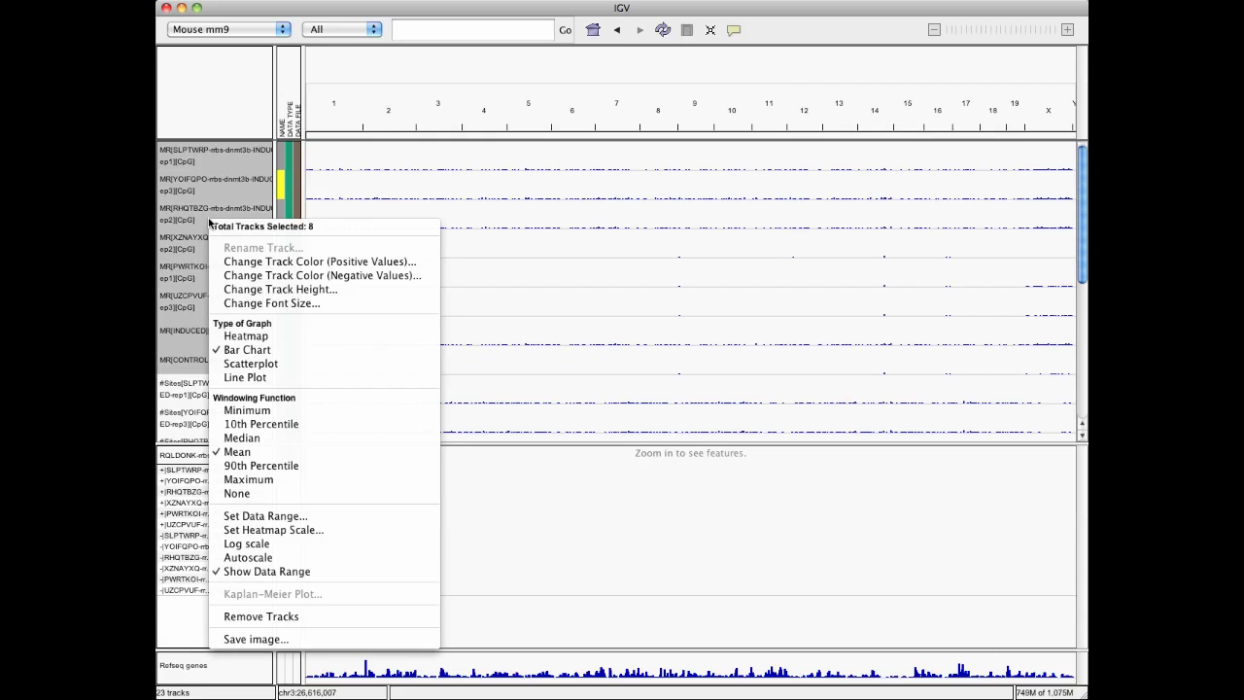
click(226, 335)
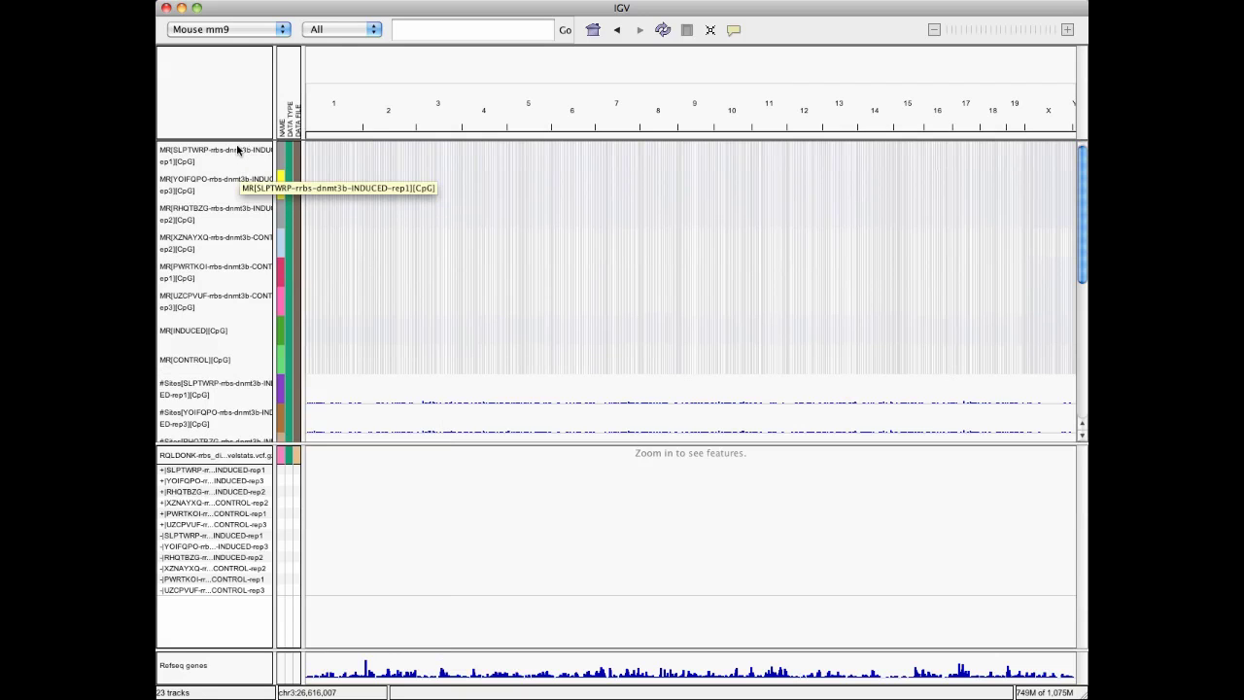
- Set the heatmap scale maximum to 100 for all eight MR tracks
click(236, 144)
shift+click(213, 362)
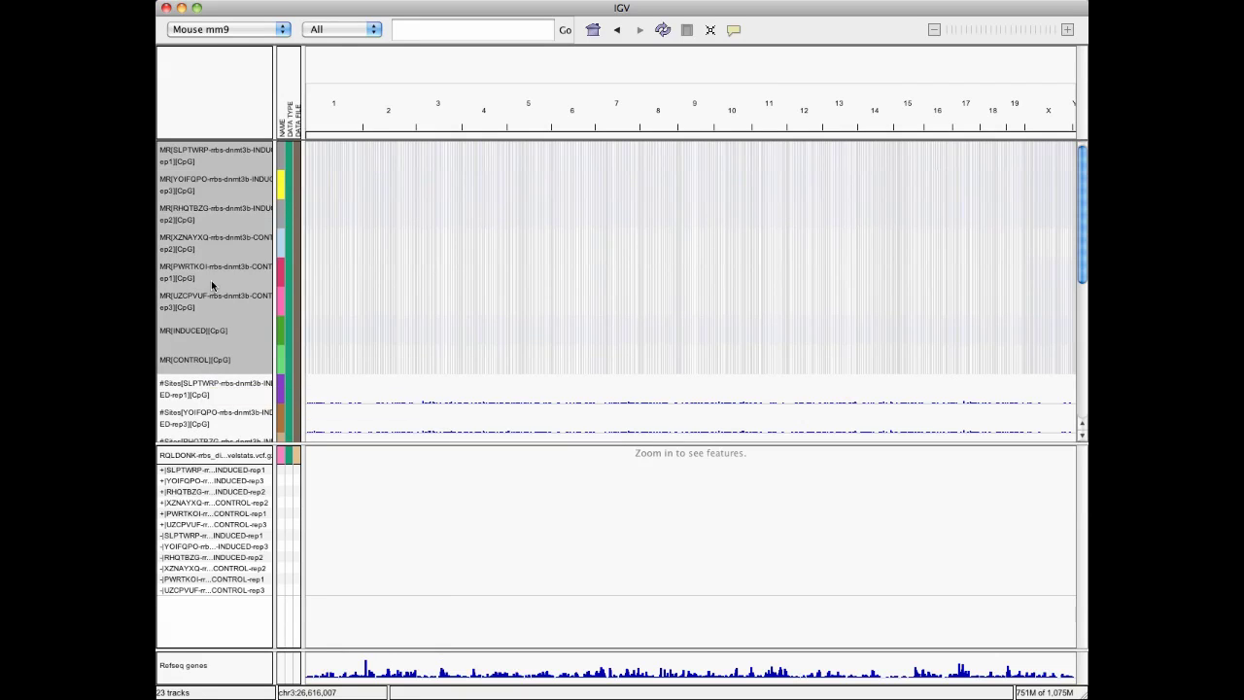
right_click(213, 284)
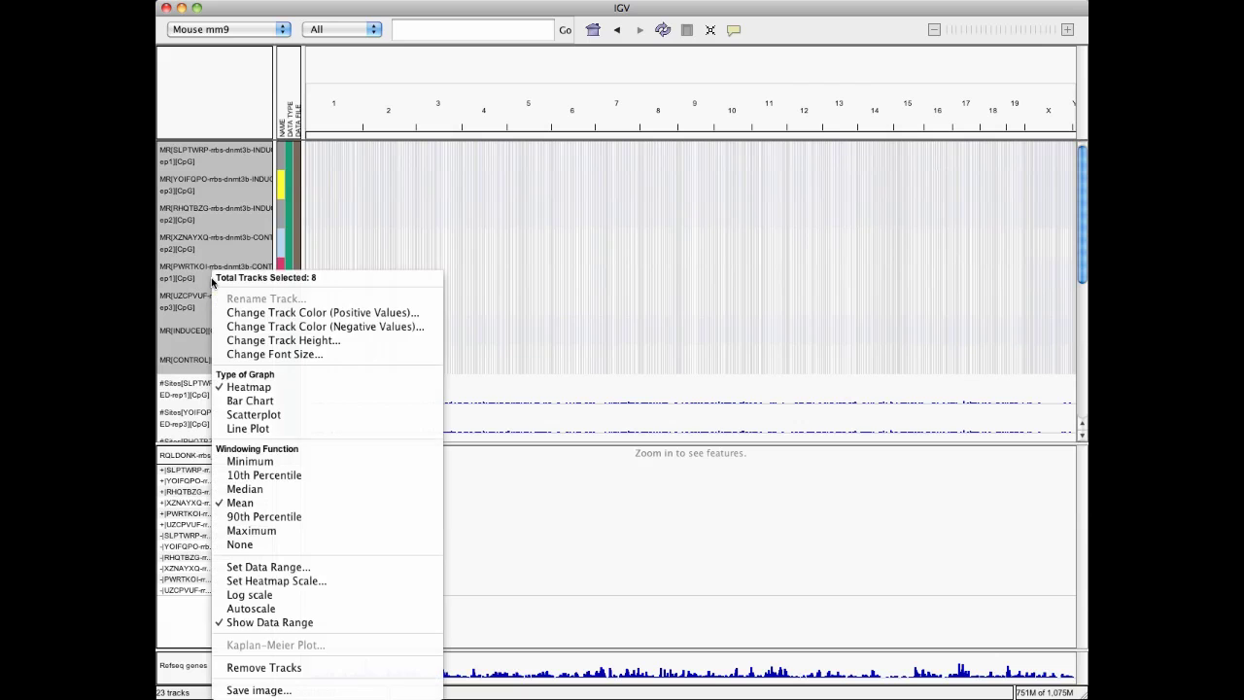
click(281, 581)
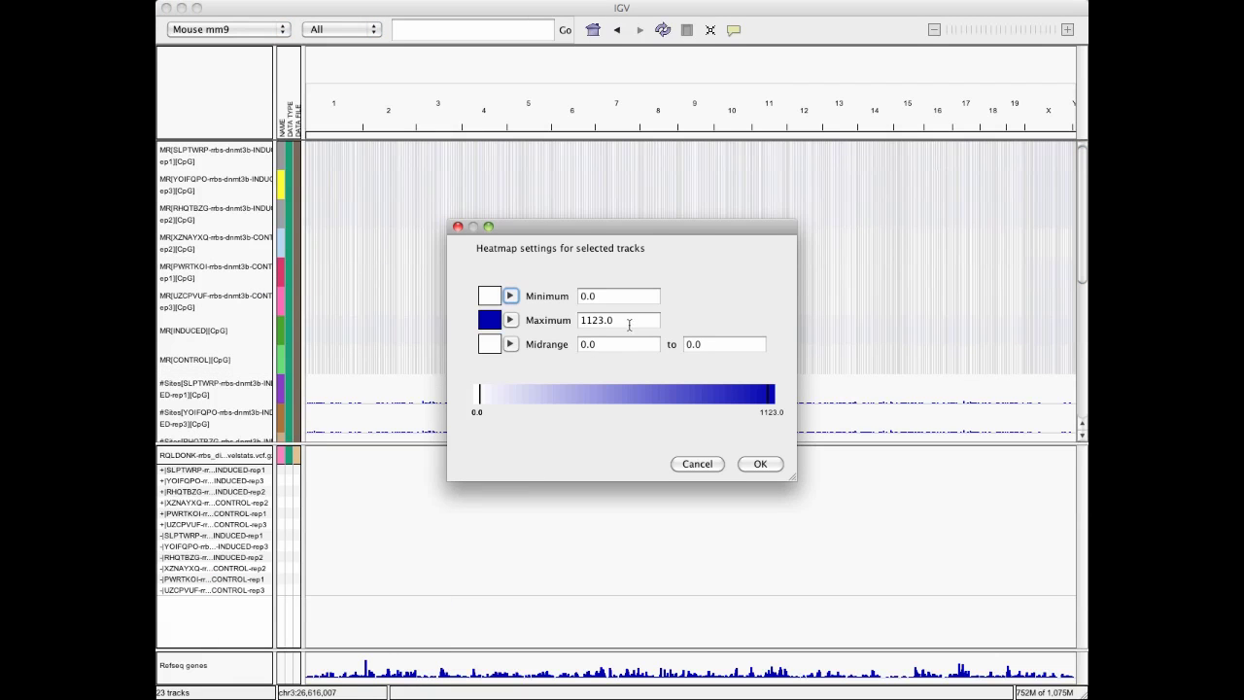
double_click(605, 329)
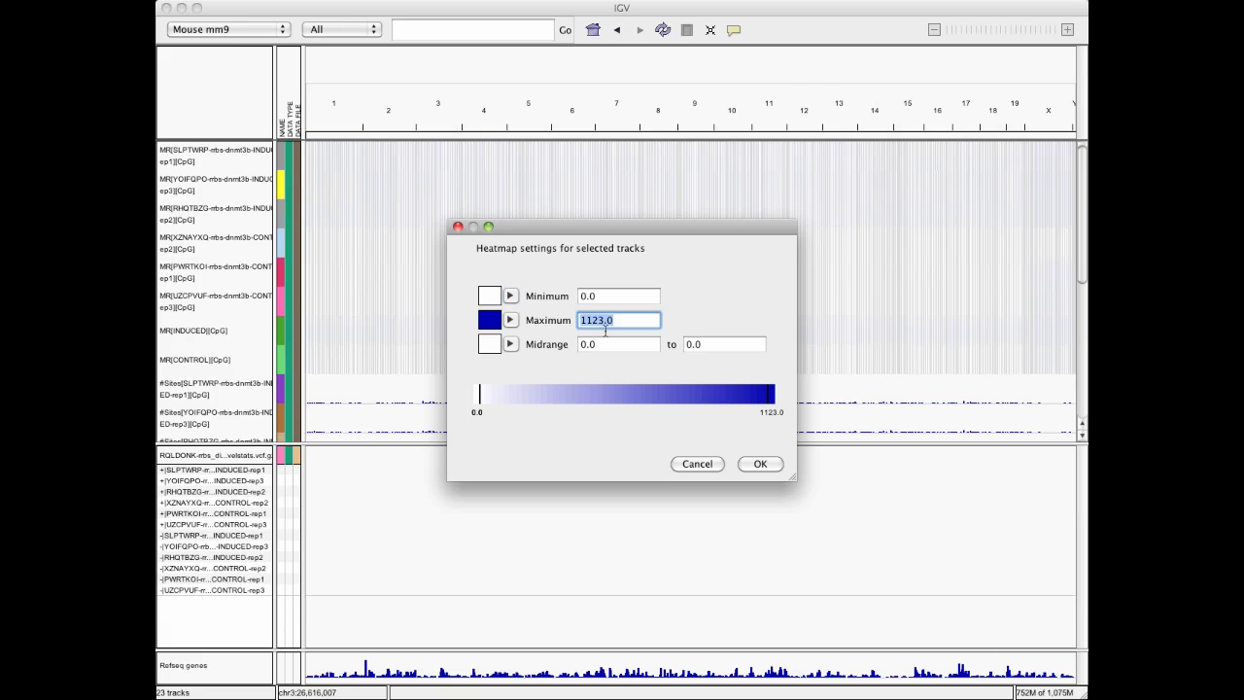
text(100)
- Color the heatmap maximum red (255, 0, 0) and the minimum light cyan, and apply the scale to the MR tracks
click(491, 322)
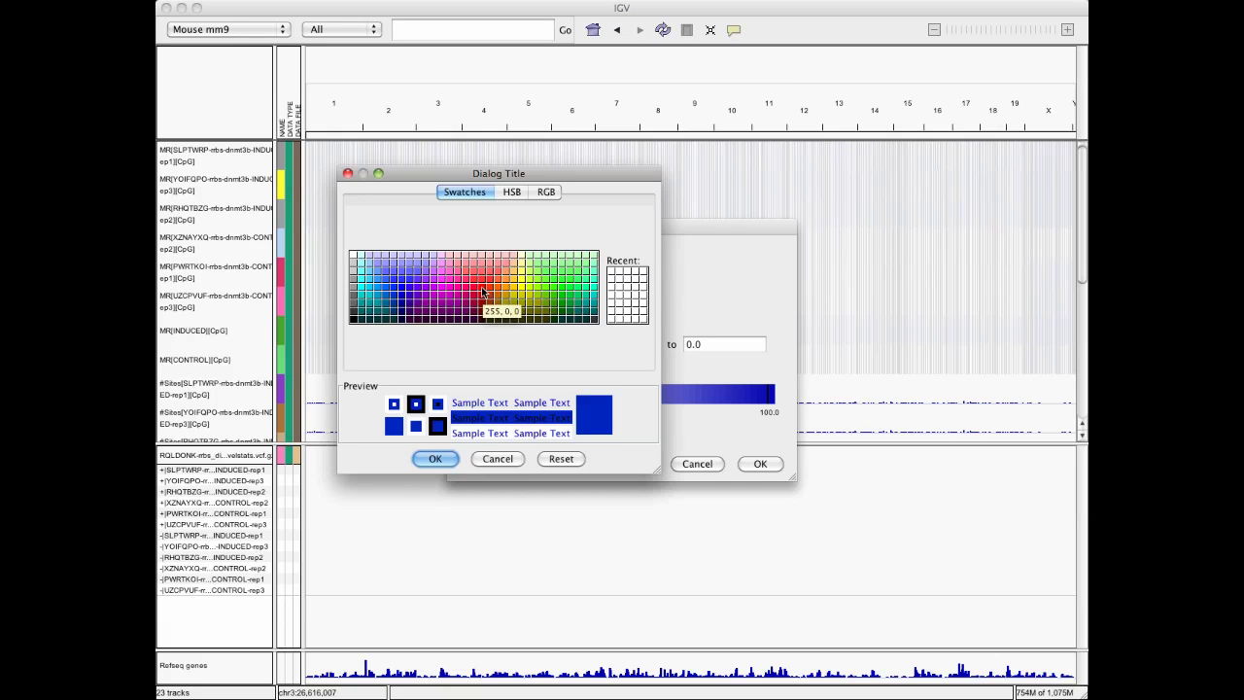
click(486, 293)
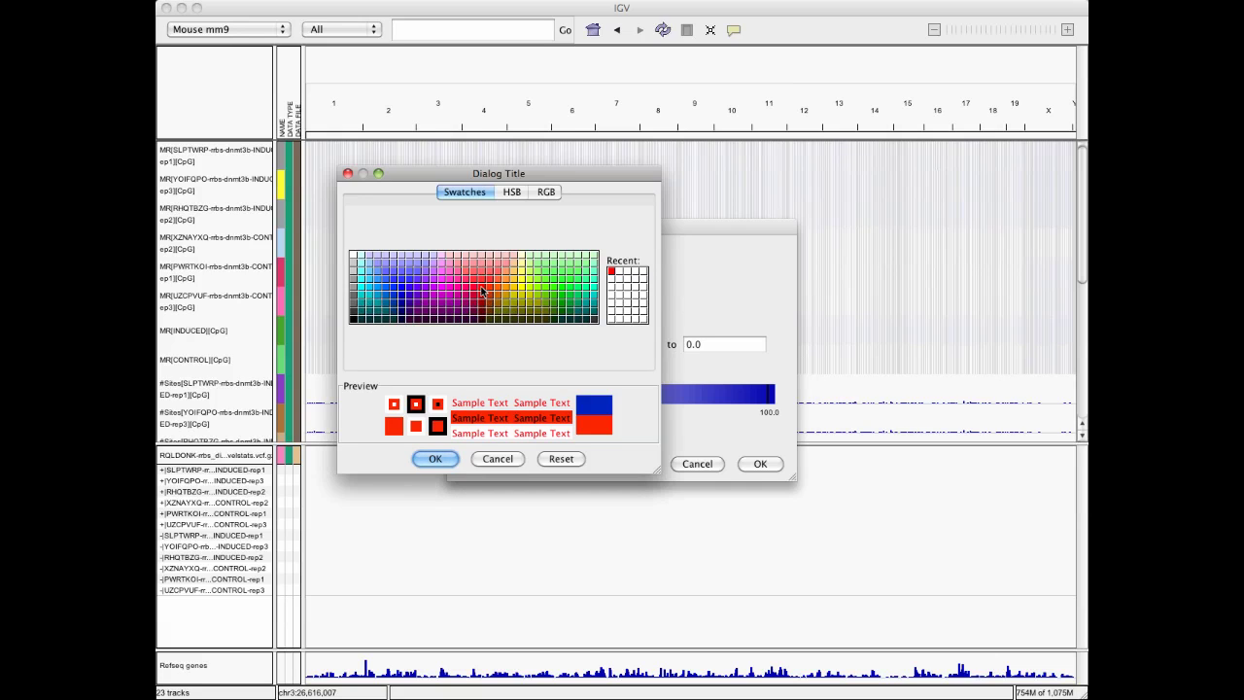
click(437, 460)
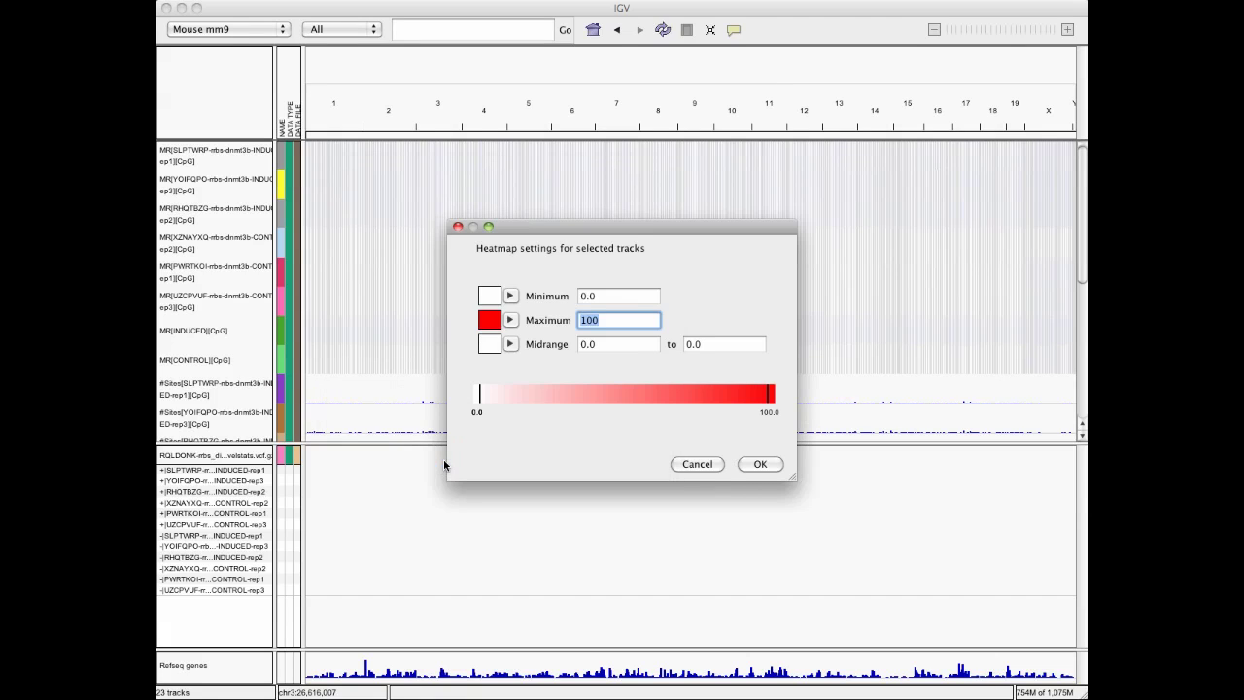
click(493, 298)
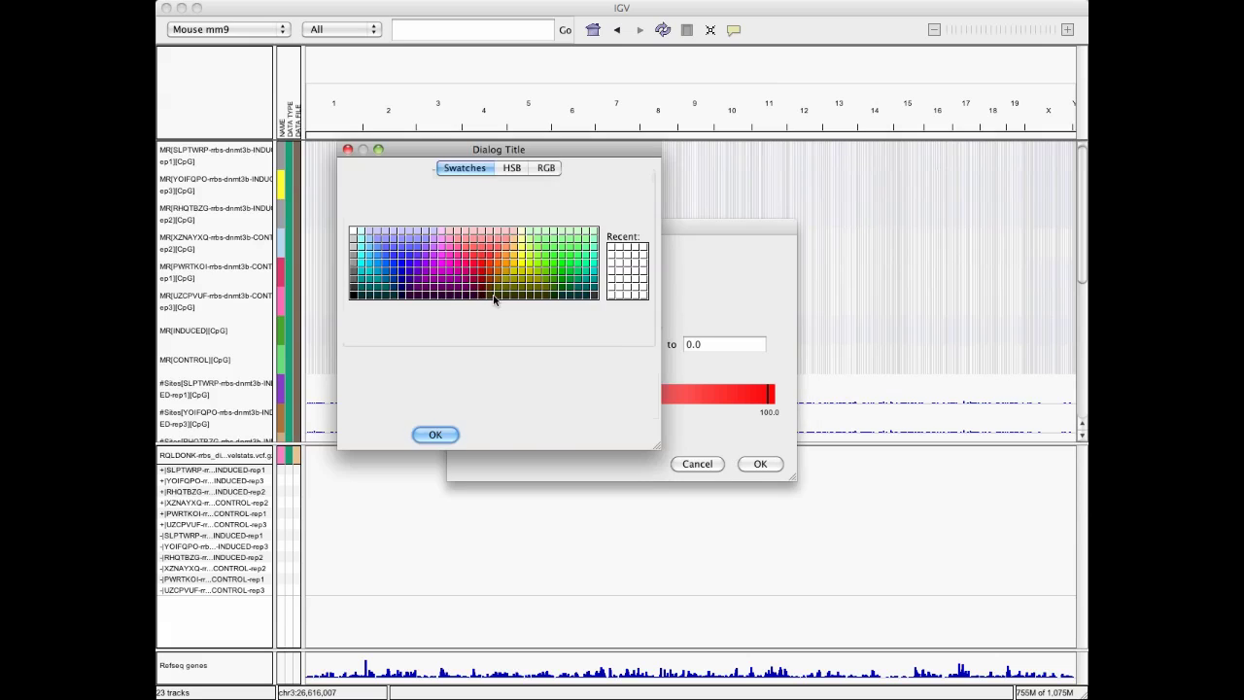
click(363, 244)
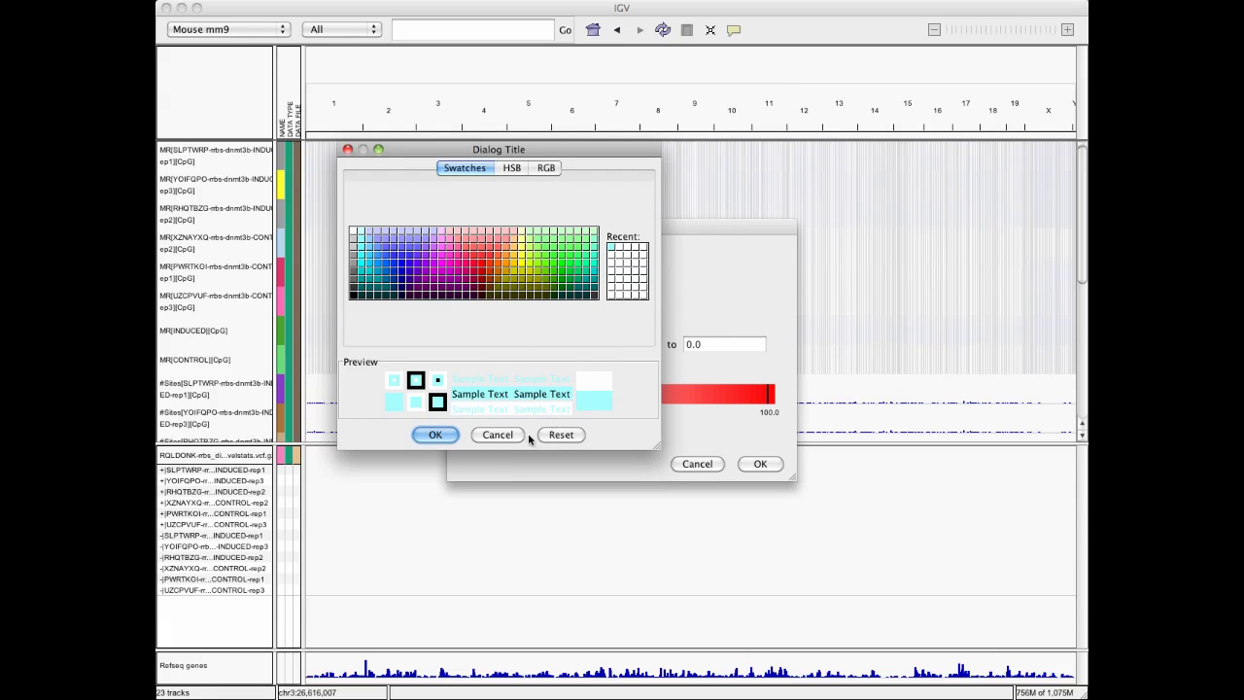
click(761, 465)
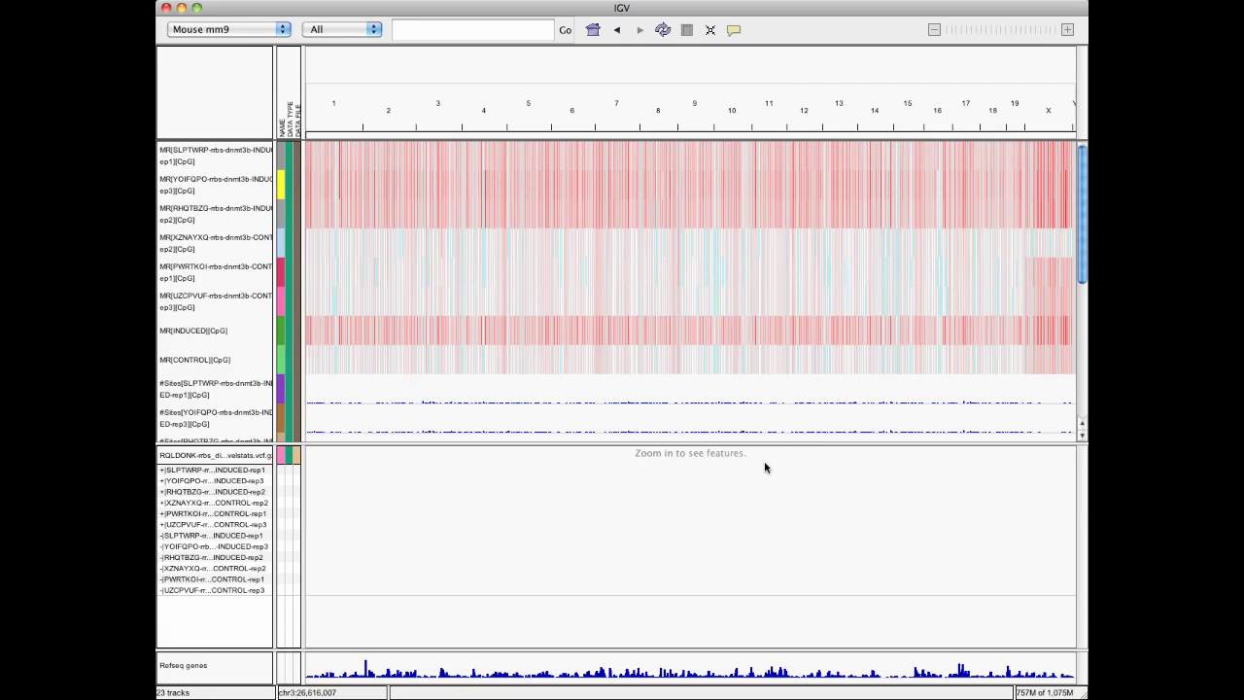
- Zoom into the methylated region on chromosome 4, down to the 779 bp window chr4:32,024,277-32,025,056
mouse_move(344, 434)
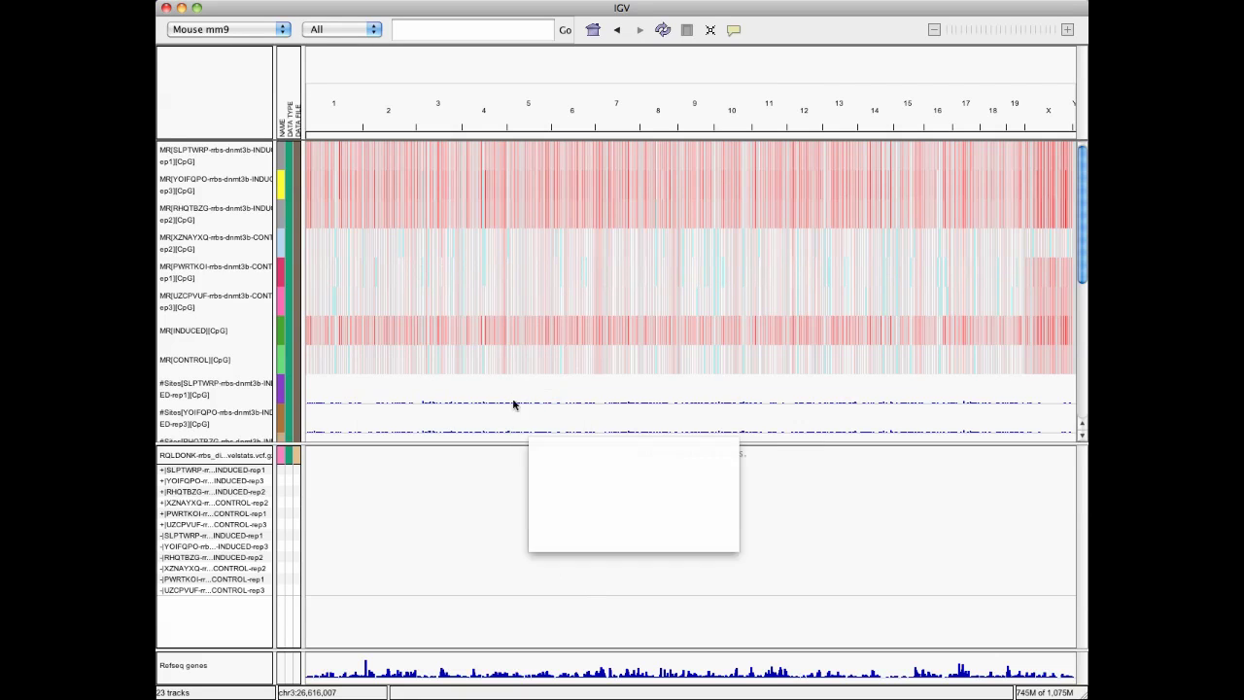
drag(464, 112, 630, 123)
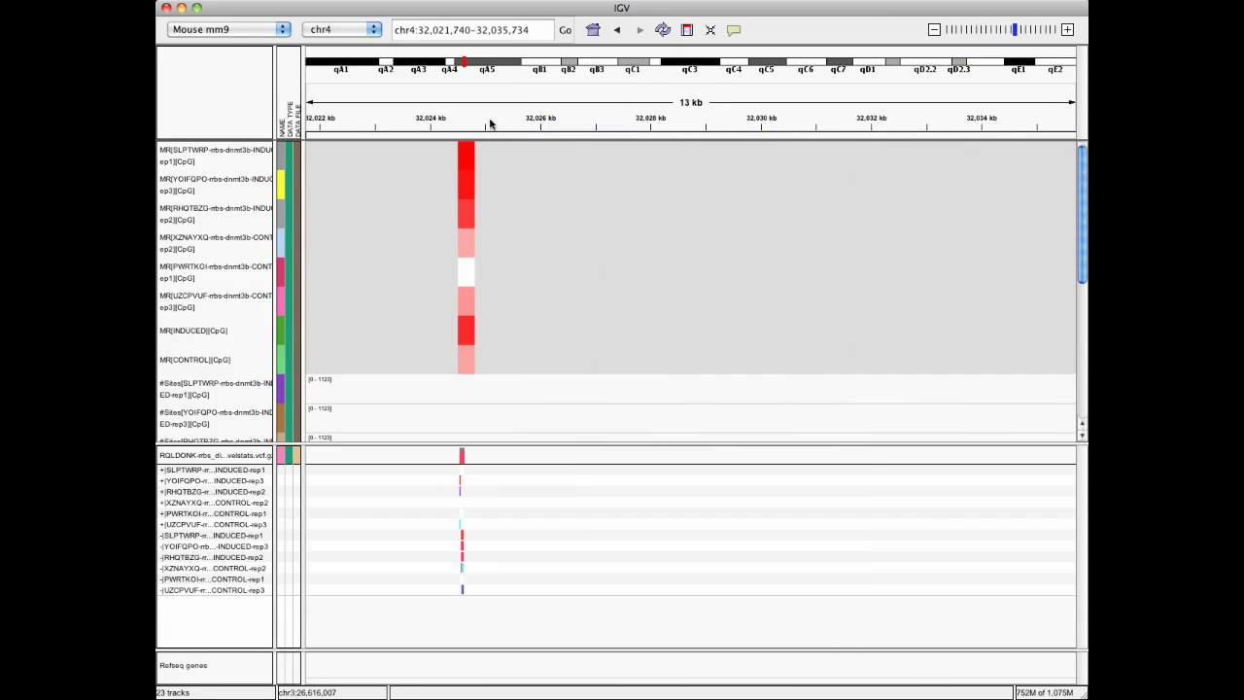
drag(446, 114, 489, 116)
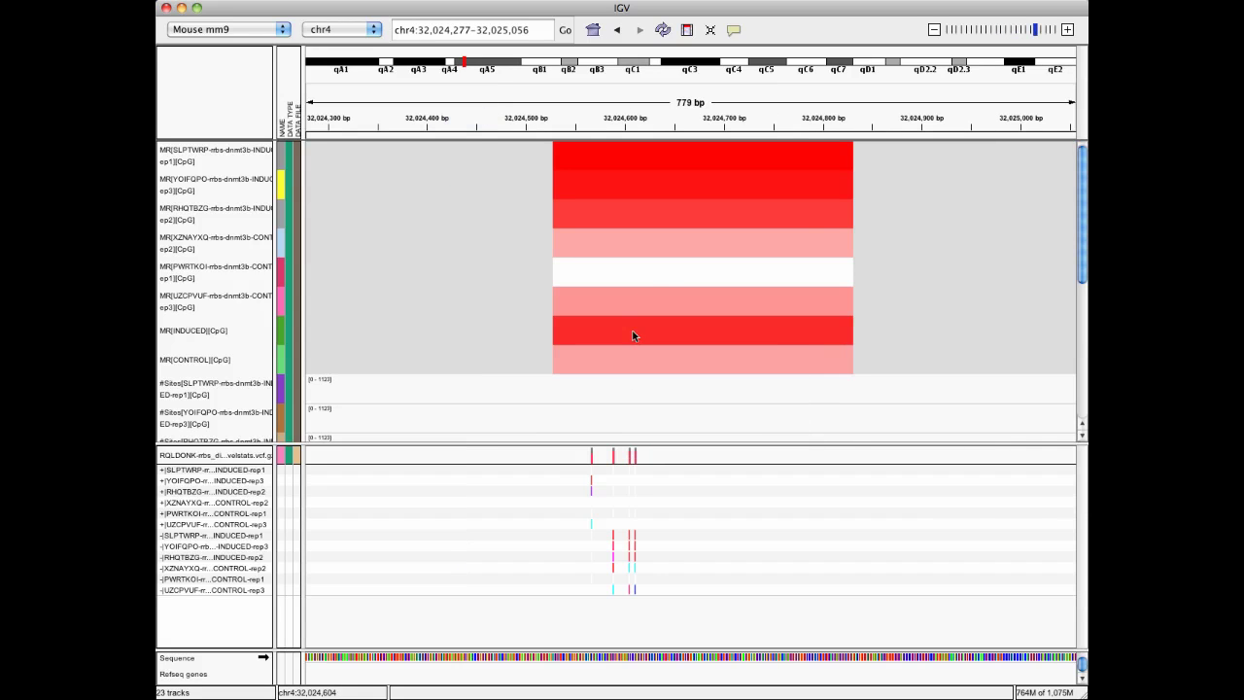
- Compare the region-level MR values of the induced and control samples with the per-sample attributes of the cytosine sites below
mouse_move(661, 214)
mouse_move(581, 218)
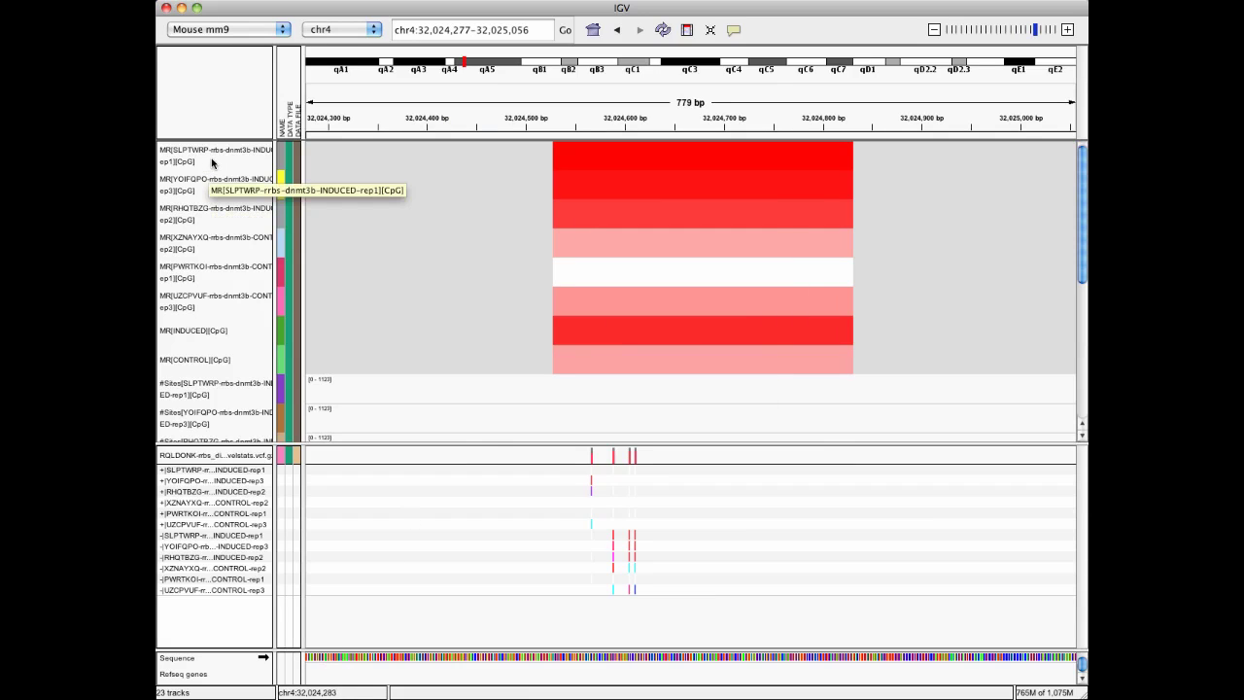
mouse_move(563, 154)
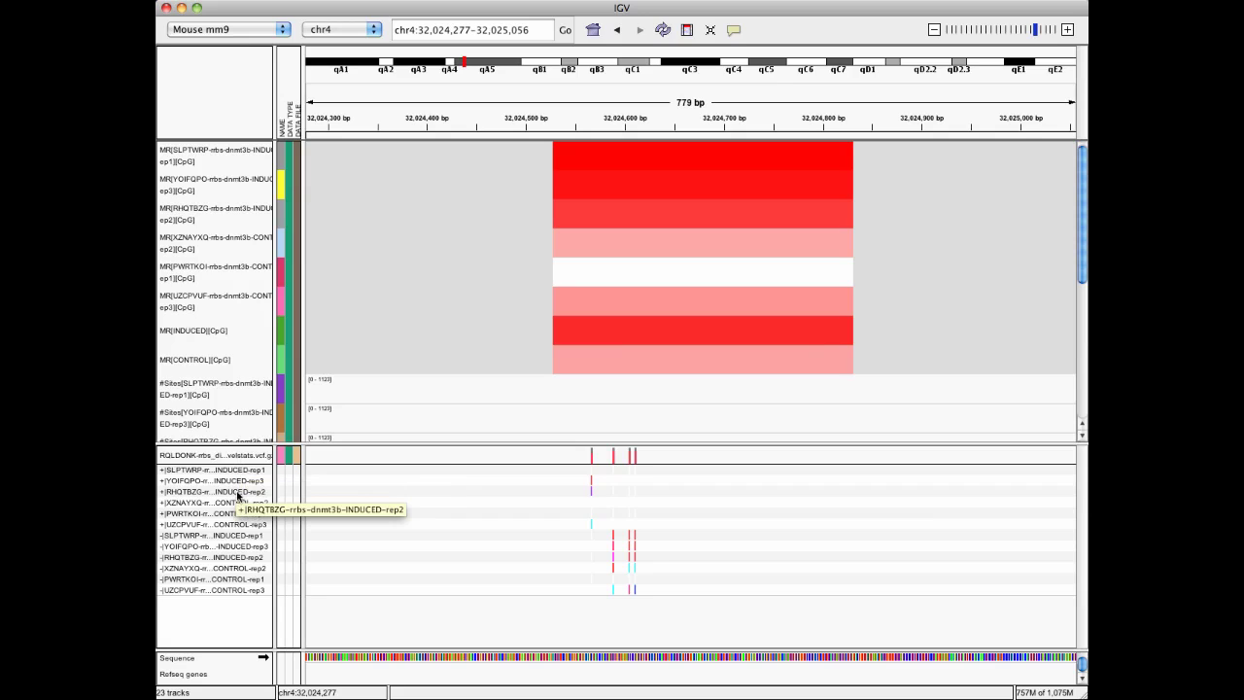
mouse_move(623, 254)
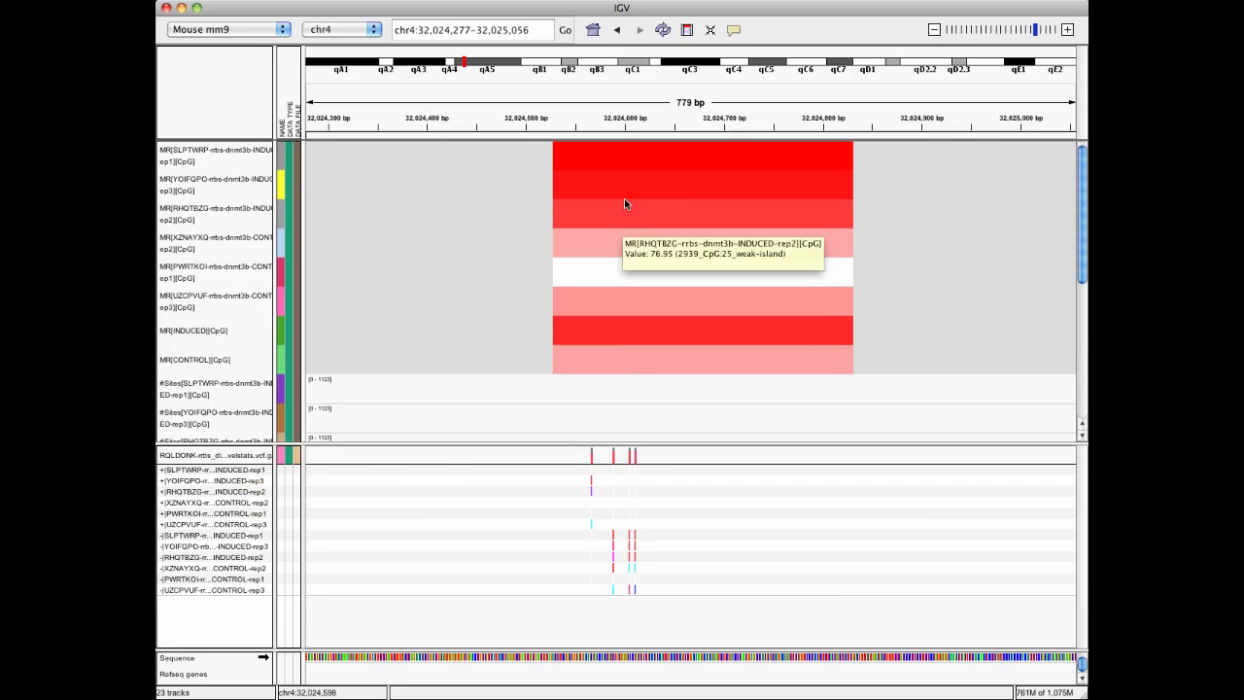
mouse_move(629, 196)
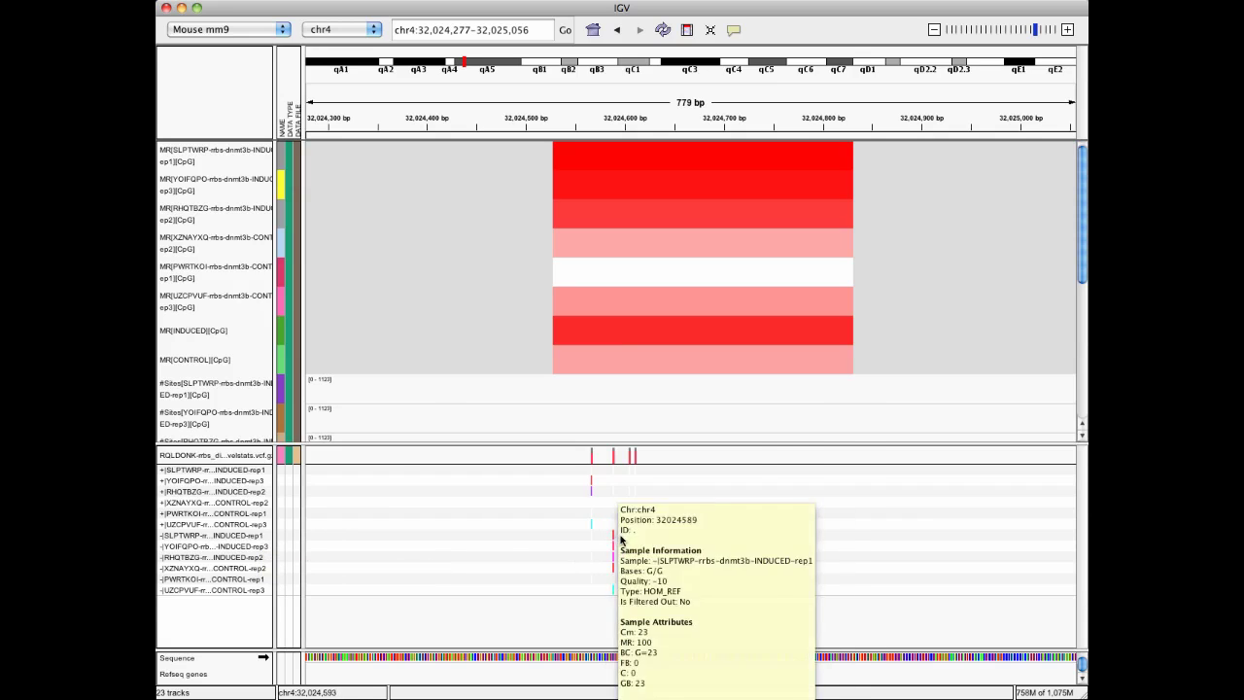
mouse_move(640, 541)
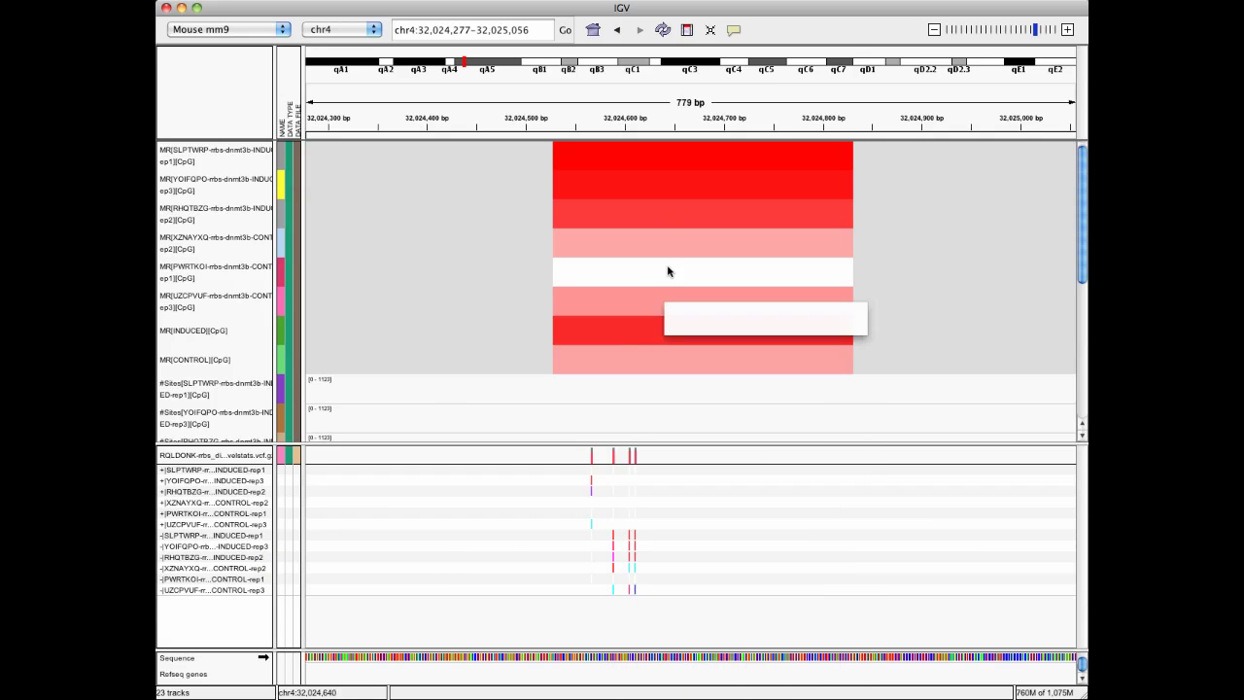
mouse_move(650, 169)
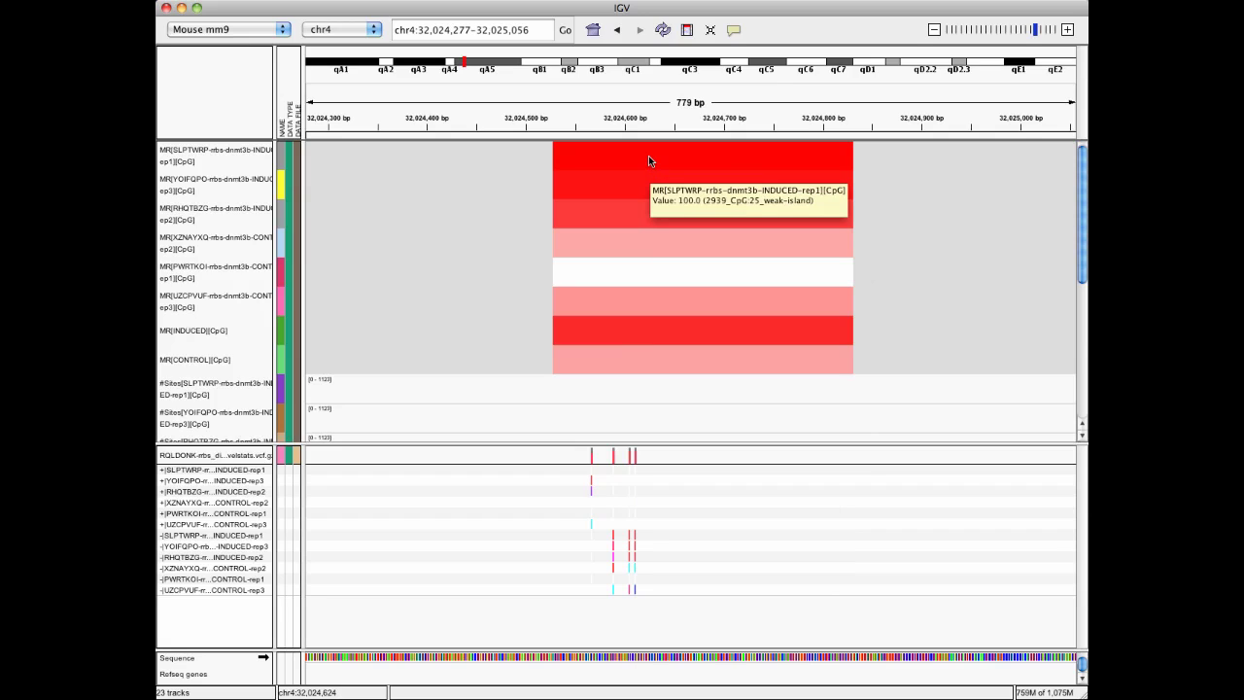